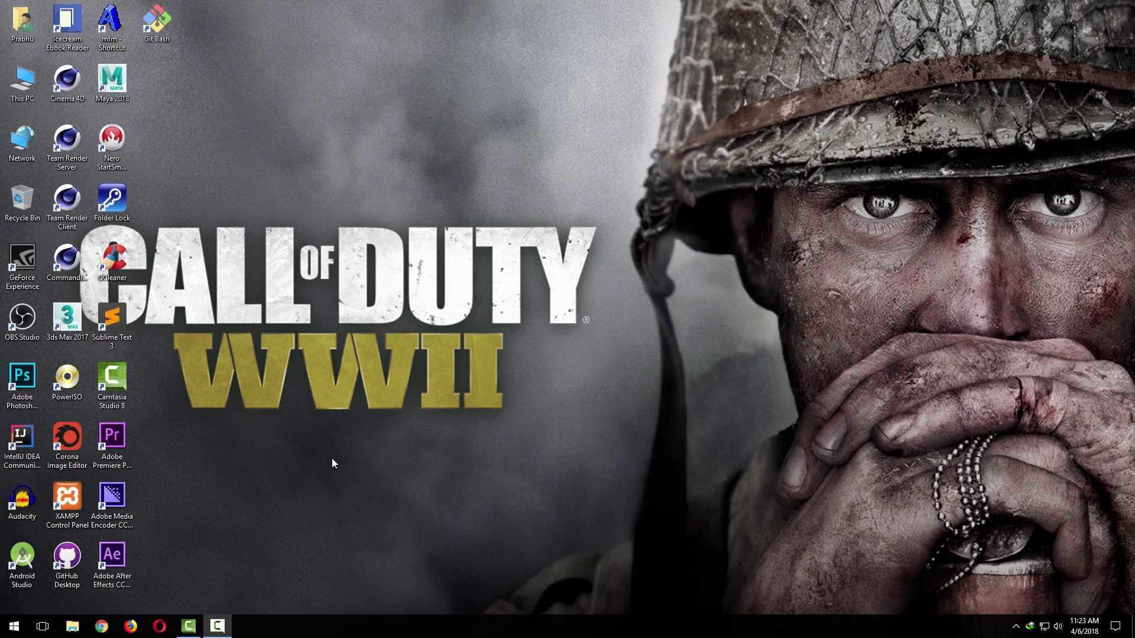
- Launch Android Studio, open the SDK Manager, and review the package details of the SDK platforms
{"action": "left_click", "coordinate": [40, 557]}
{"action": "double_click", "coordinate": [43, 557]}
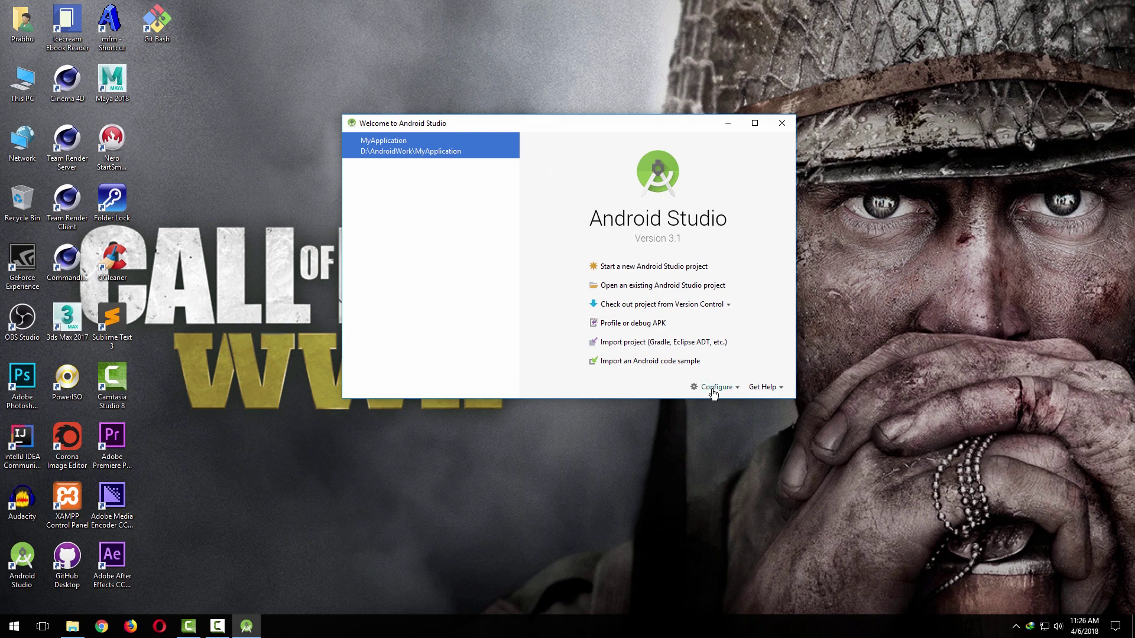
{"action": "left_click", "coordinate": [713, 387]}
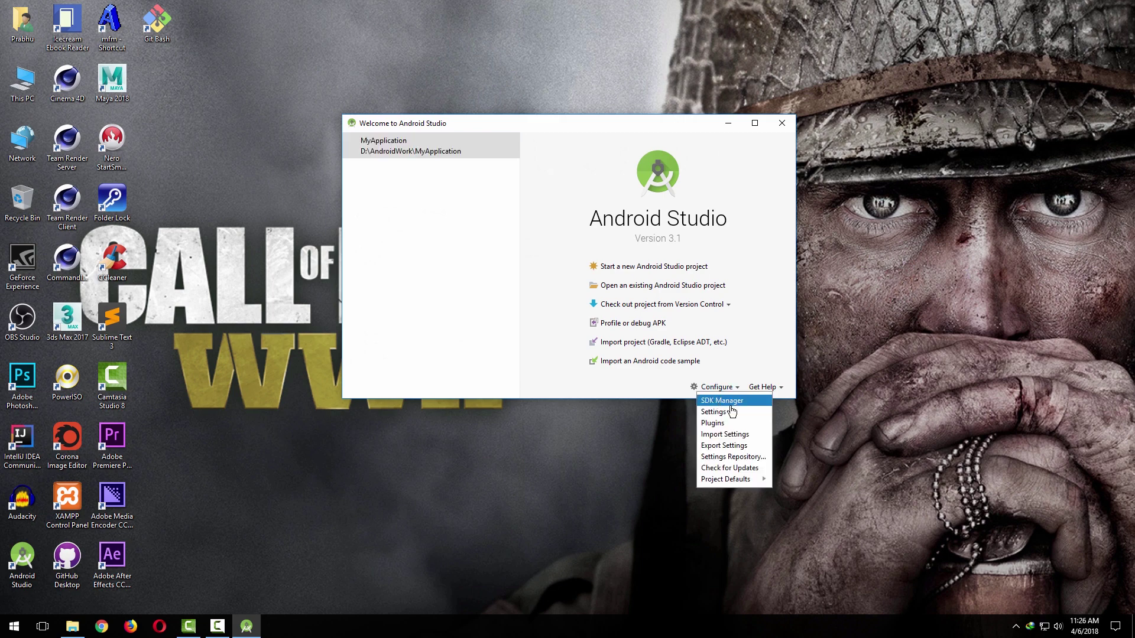
{"action": "left_click", "coordinate": [725, 401]}
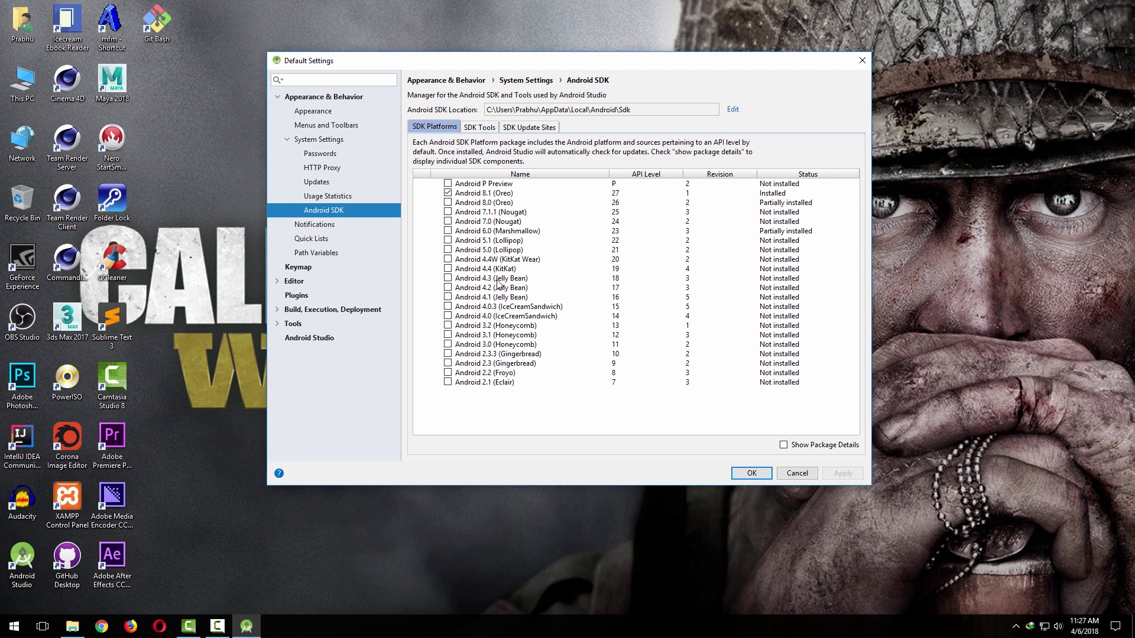
{"action": "left_click", "coordinate": [784, 445]}
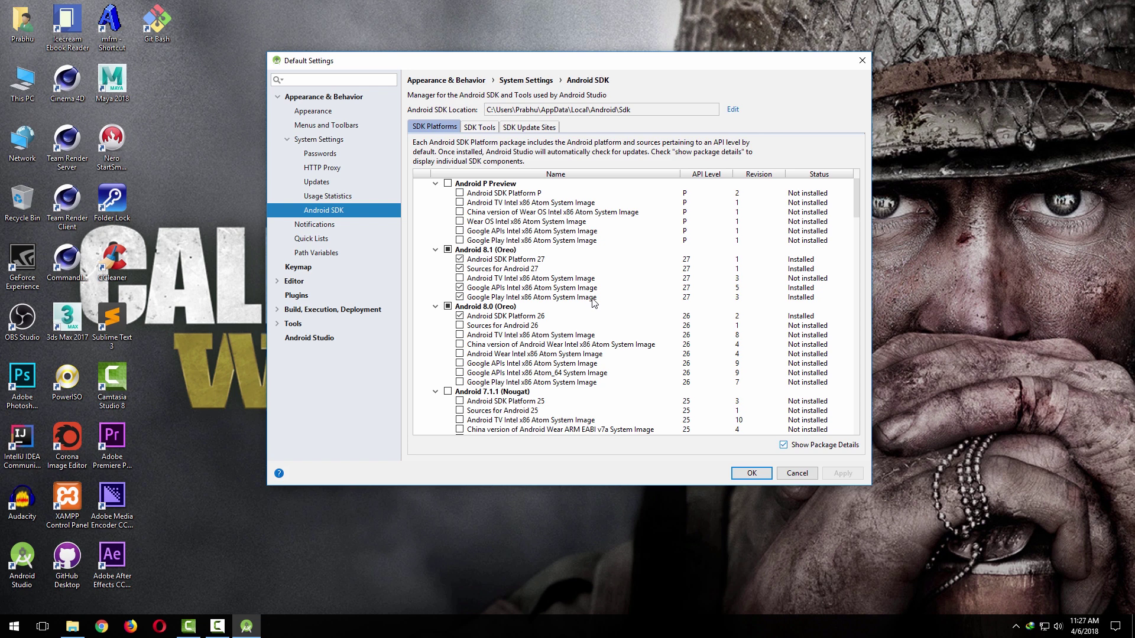
{"action": "left_click", "coordinate": [784, 446]}
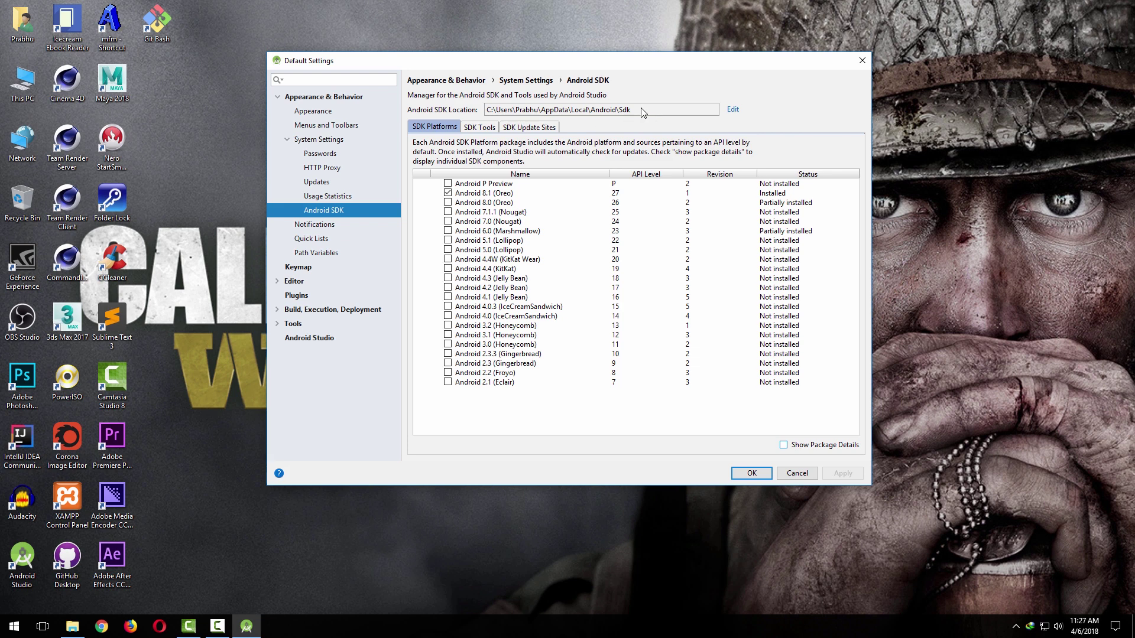
- Copy the Android SDK location path from the settings and open that folder through the Windows Run dialog
{"action": "left_click_drag", "start_coordinate": [641, 108], "coordinate": [377, 109]}
{"action": "key", "text": "ctrl+c"}
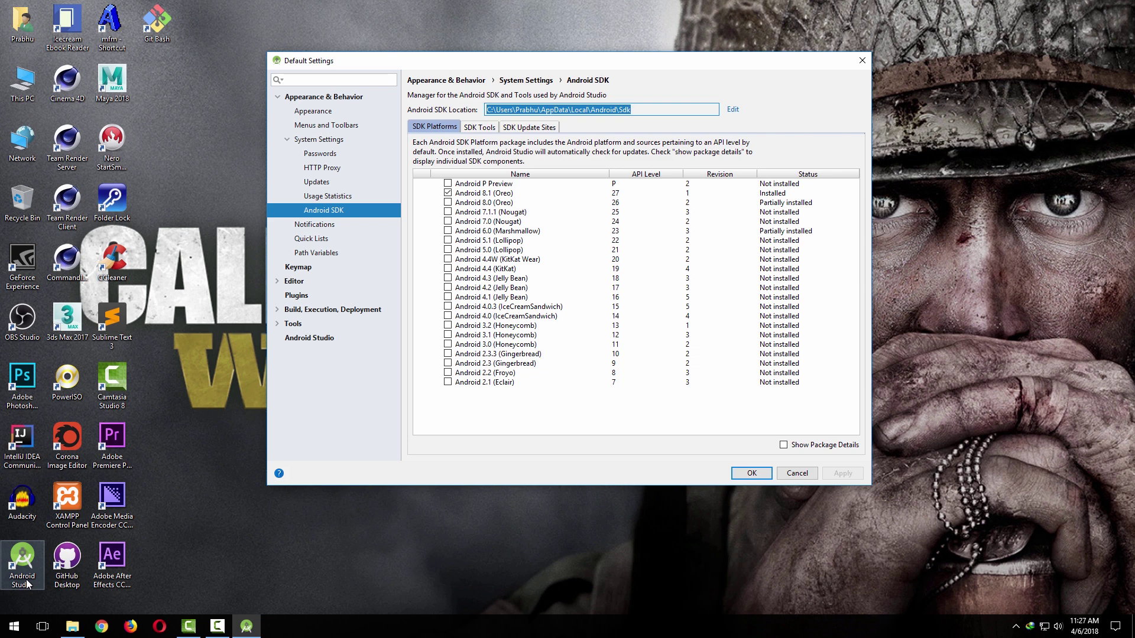
{"action": "key", "text": "super+r"}
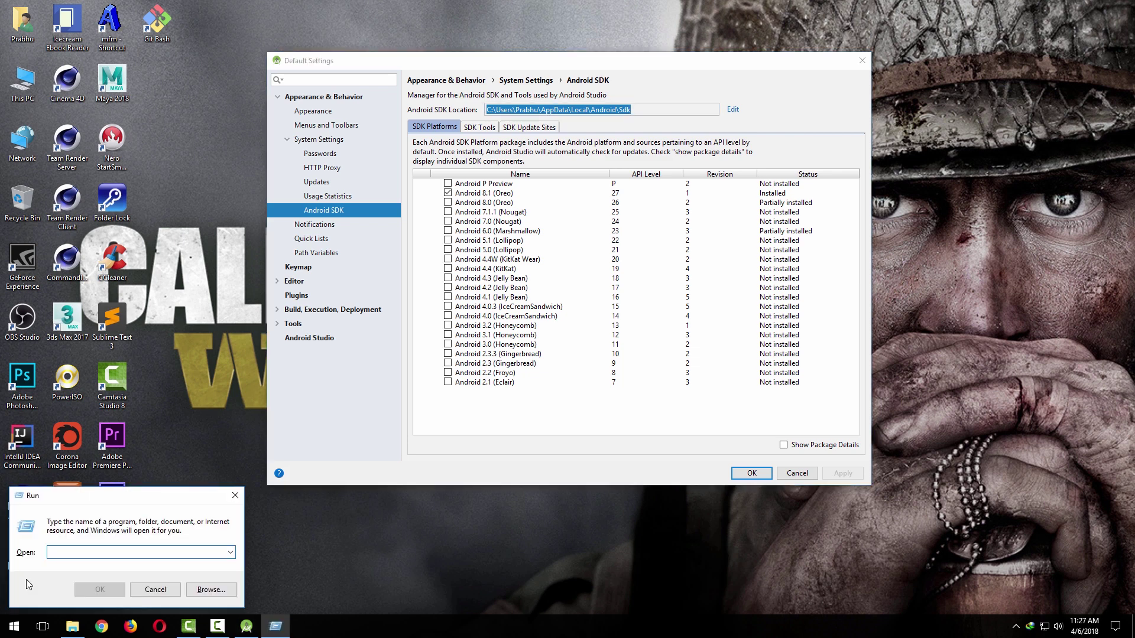
{"action": "key", "text": "ctrl+v"}
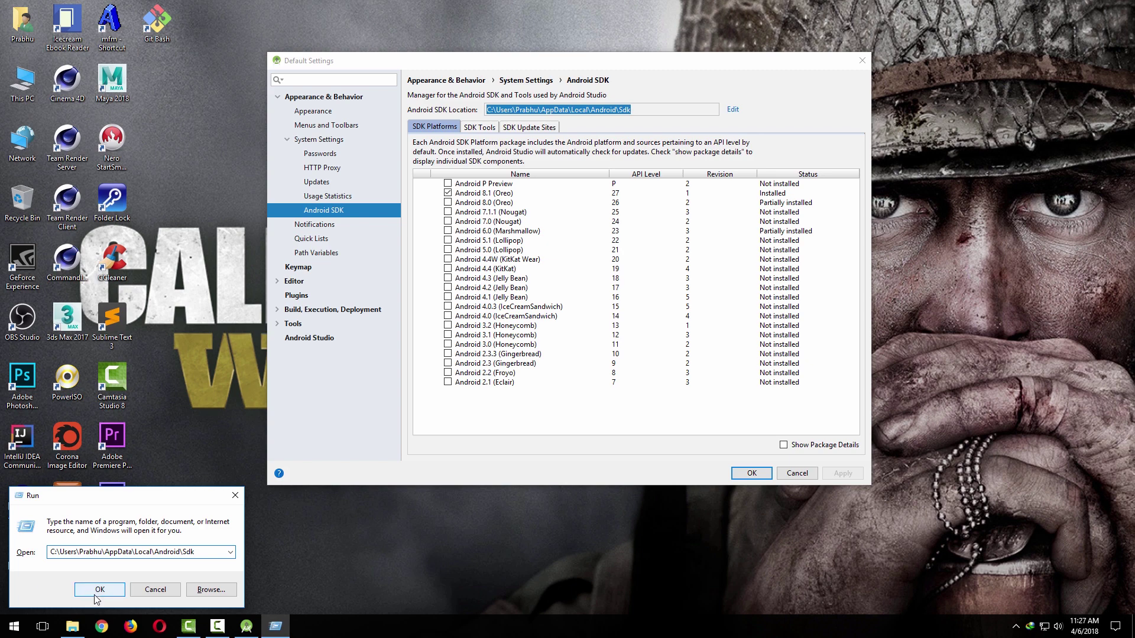
{"action": "left_click", "coordinate": [90, 589]}
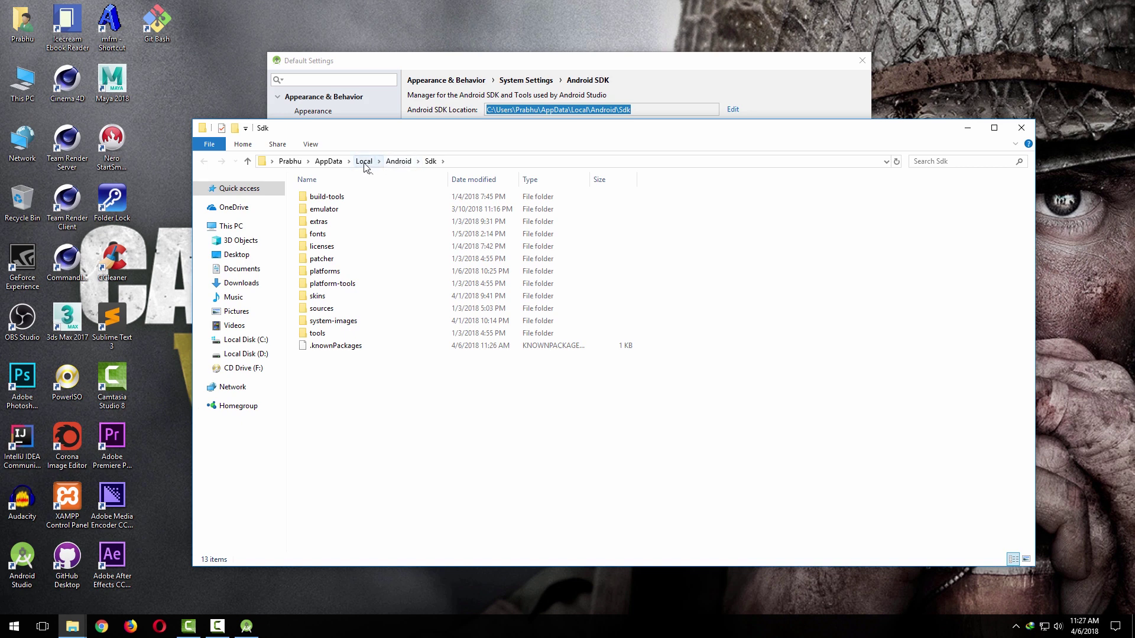
- Go up to the parent Android folder and check the size of the Sdk folder in its properties
{"action": "left_click", "coordinate": [393, 165]}
{"action": "right_click", "coordinate": [342, 201]}
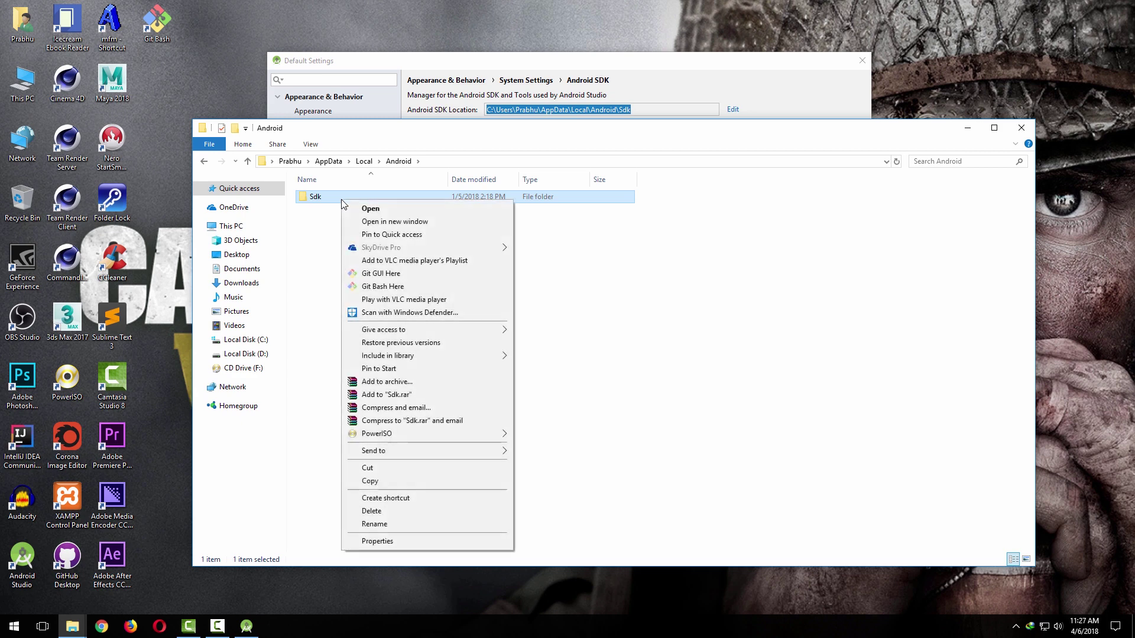
{"action": "left_click", "coordinate": [357, 541]}
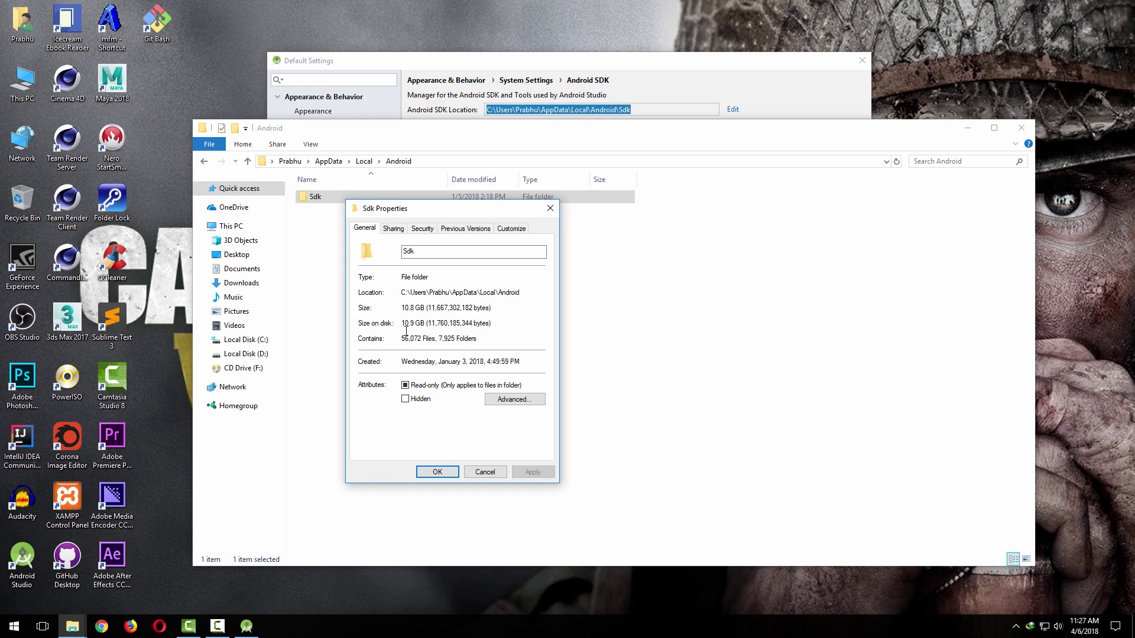
{"action": "left_click", "coordinate": [487, 472]}
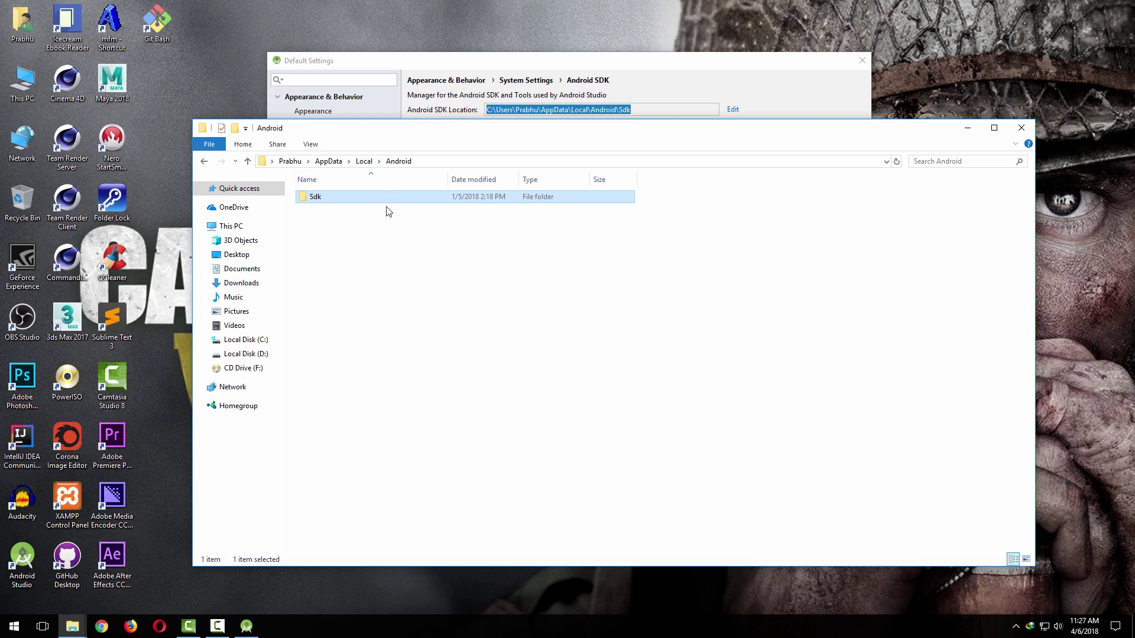
- Copy the Sdk folder into the root of Local Disk (D:)
{"action": "left_click", "coordinate": [373, 220]}
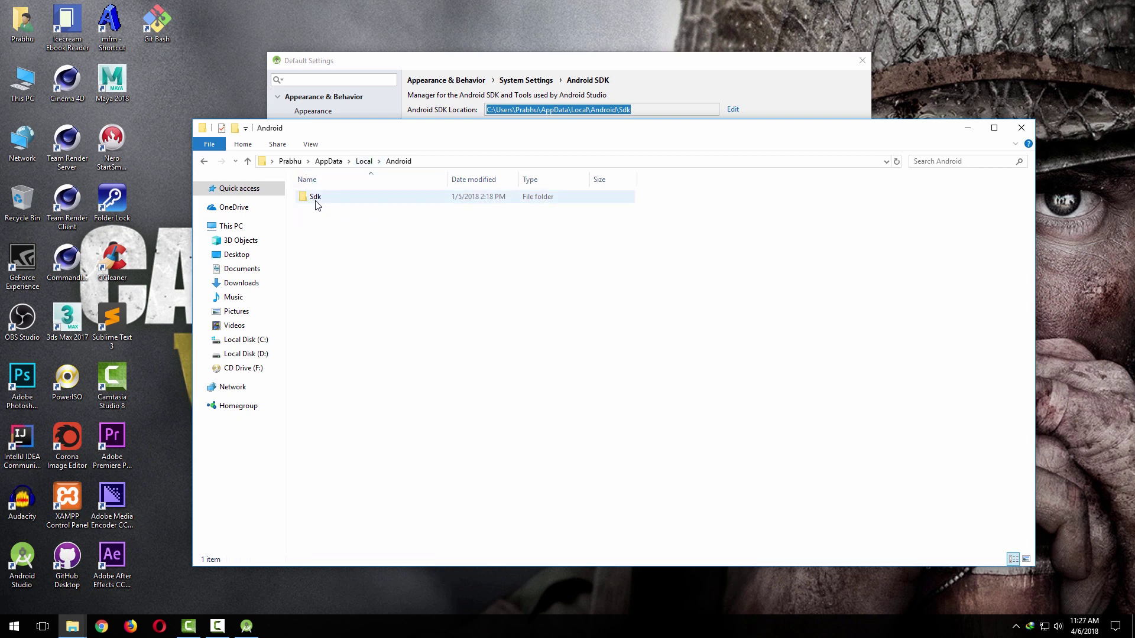
{"action": "left_click", "coordinate": [316, 201]}
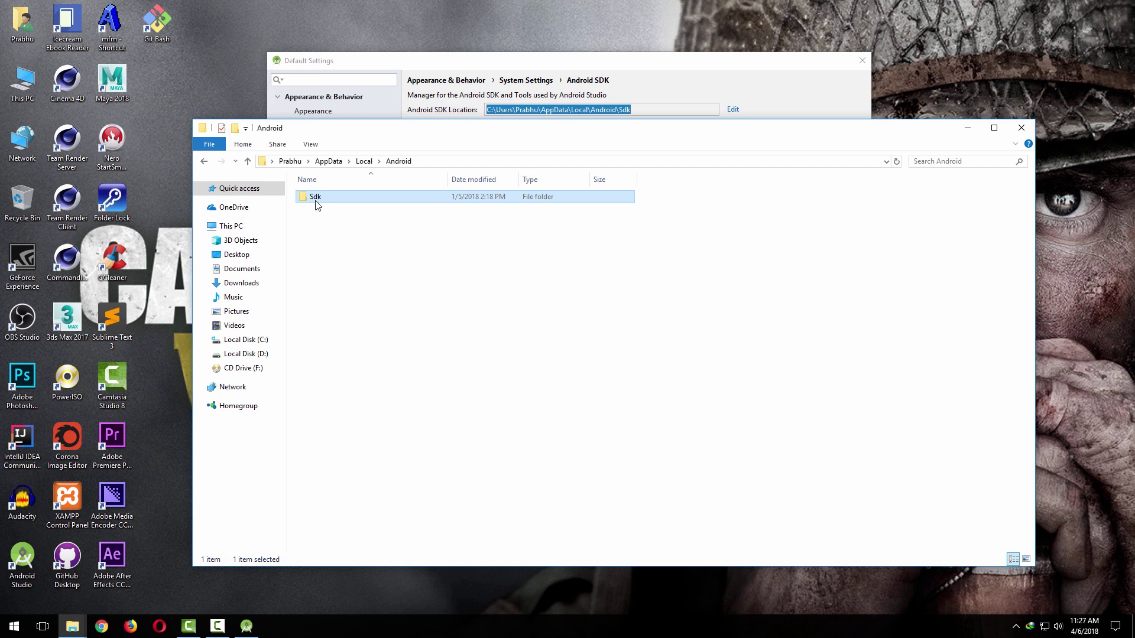
{"action": "right_click", "coordinate": [316, 202]}
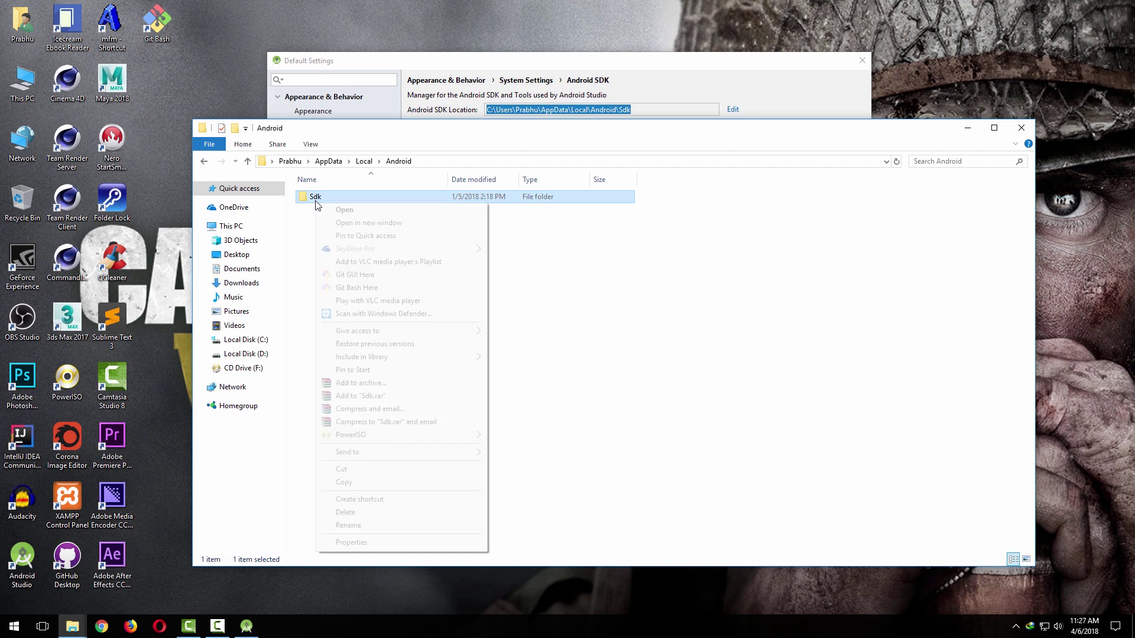
{"action": "left_click", "coordinate": [335, 486]}
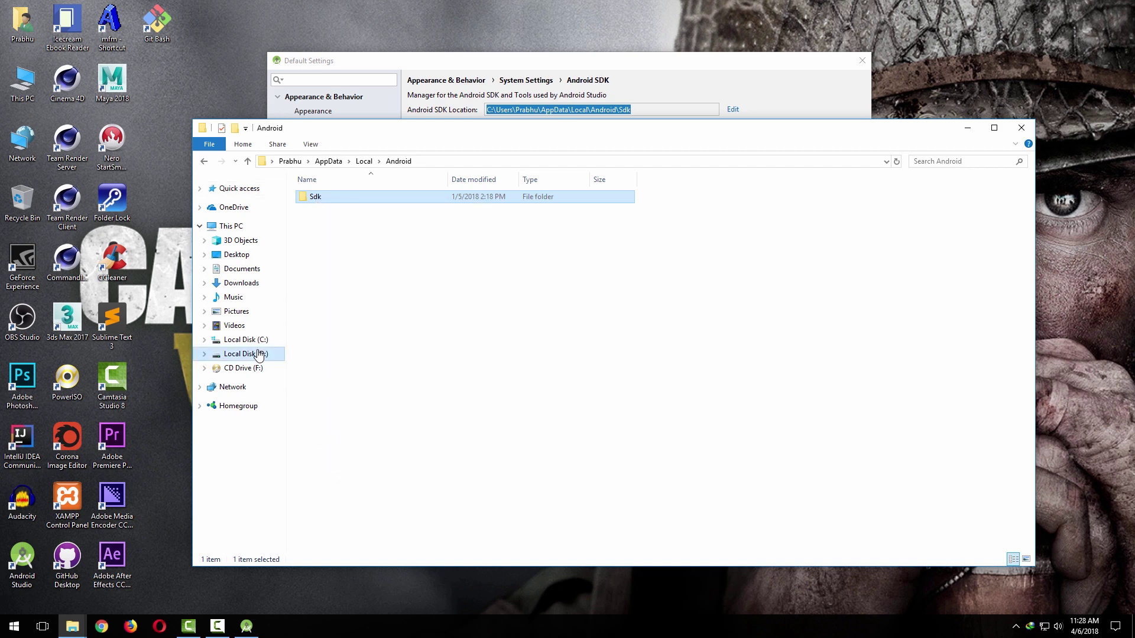
{"action": "left_click", "coordinate": [259, 354]}
{"action": "right_click", "coordinate": [306, 330]}
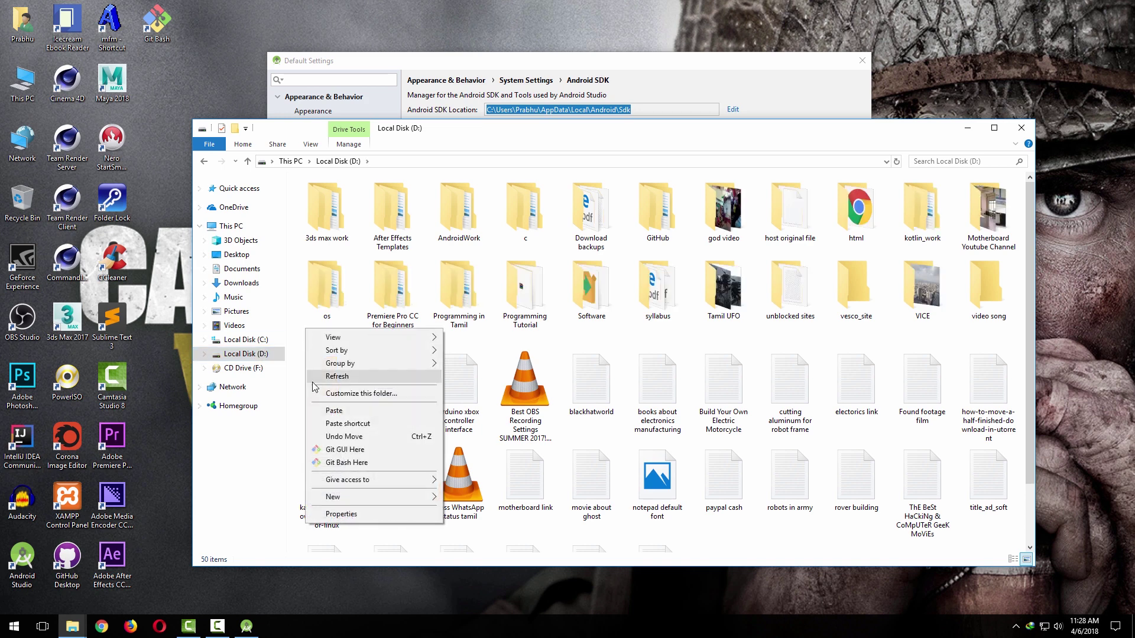
{"action": "left_click", "coordinate": [334, 412]}
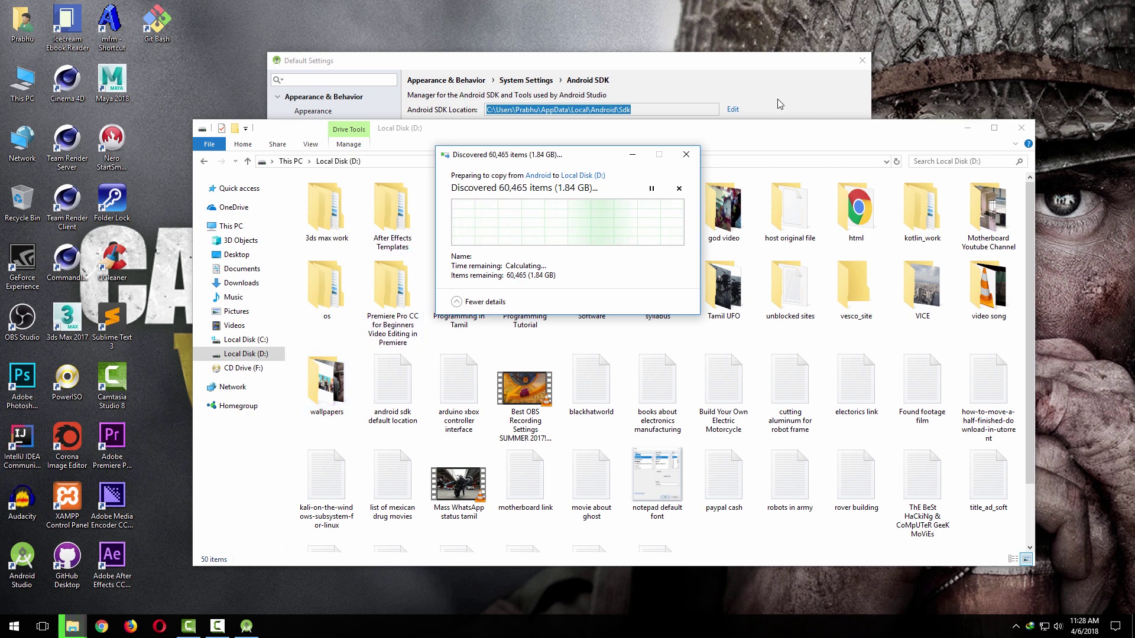
- Return to the Android SDK settings and open the SDK location for editing
{"action": "left_click", "coordinate": [968, 128]}
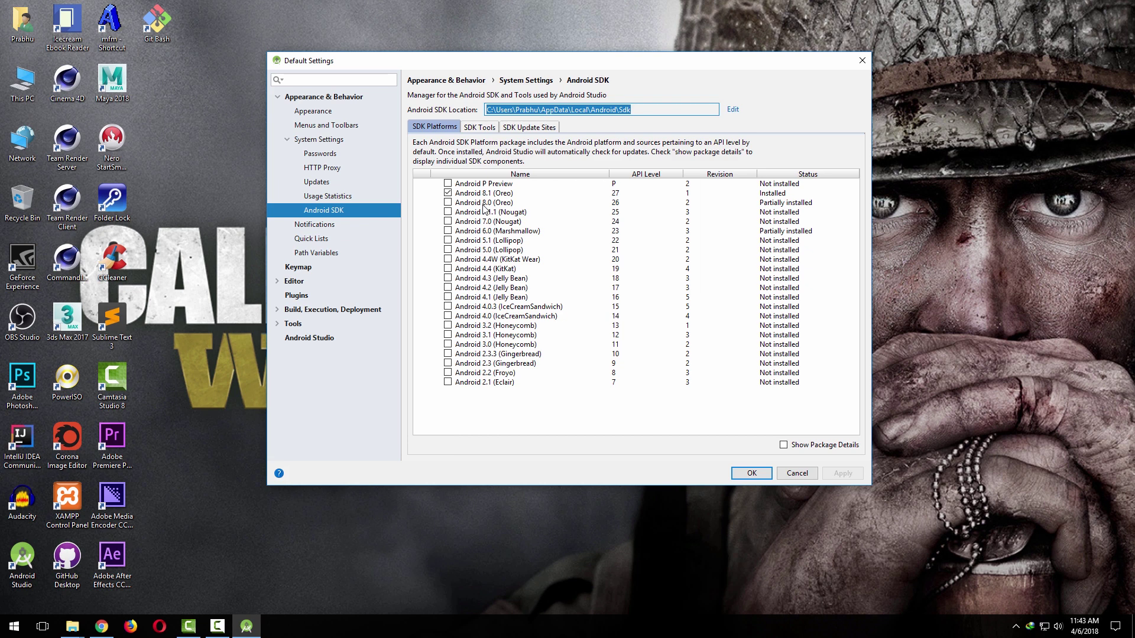
{"action": "left_click", "coordinate": [732, 110]}
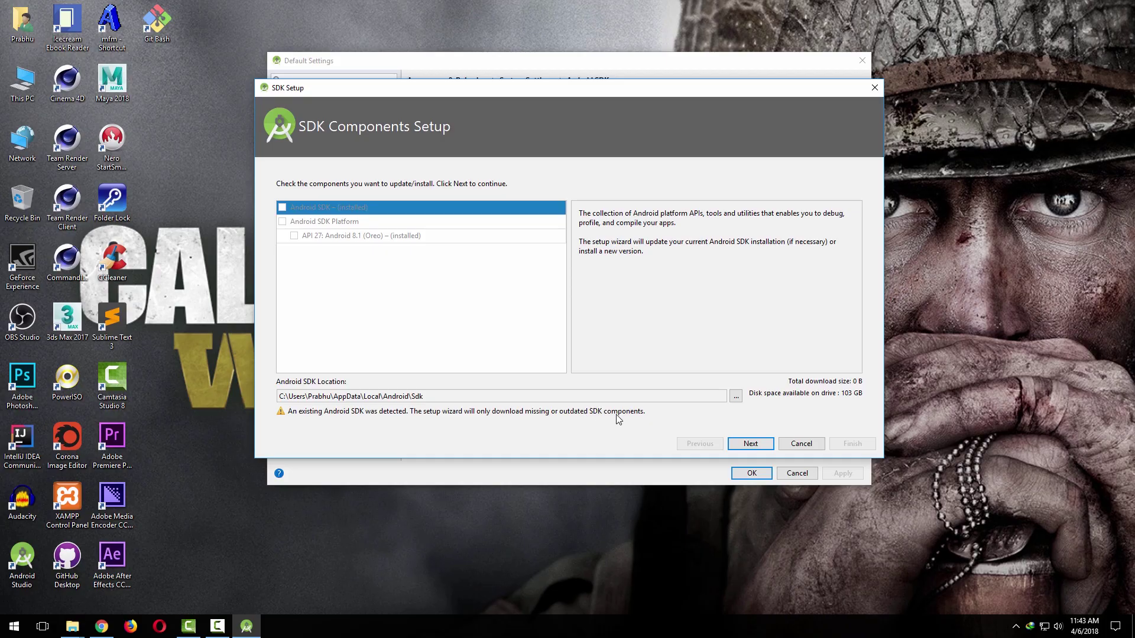
{"action": "left_click", "coordinate": [736, 397]}
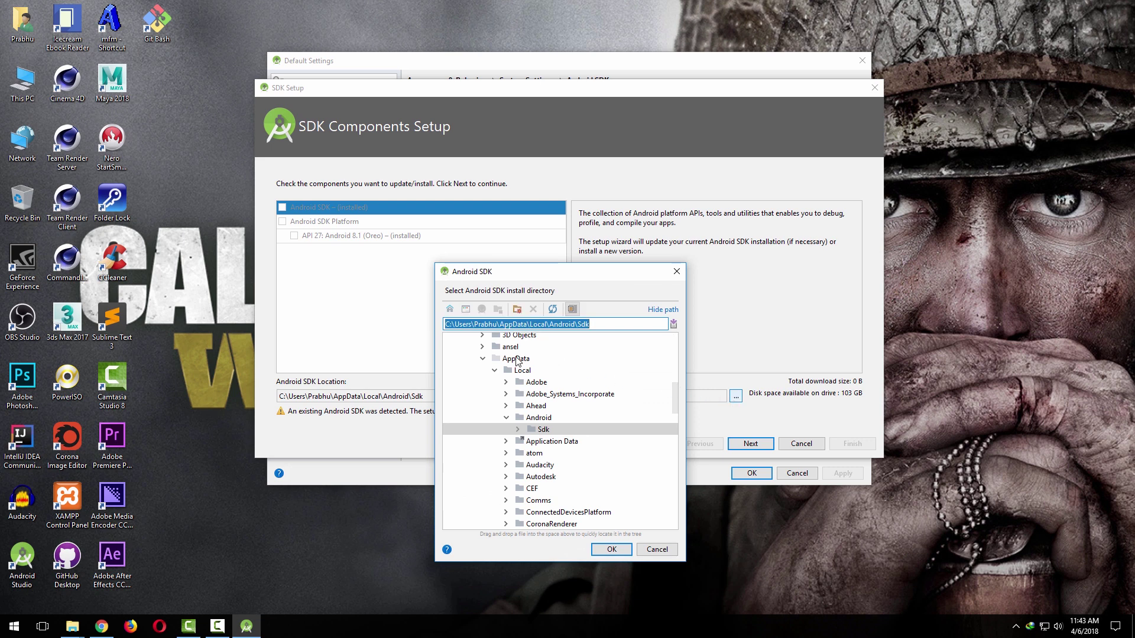
{"action": "left_click_drag", "start_coordinate": [676, 399], "coordinate": [665, 347]}
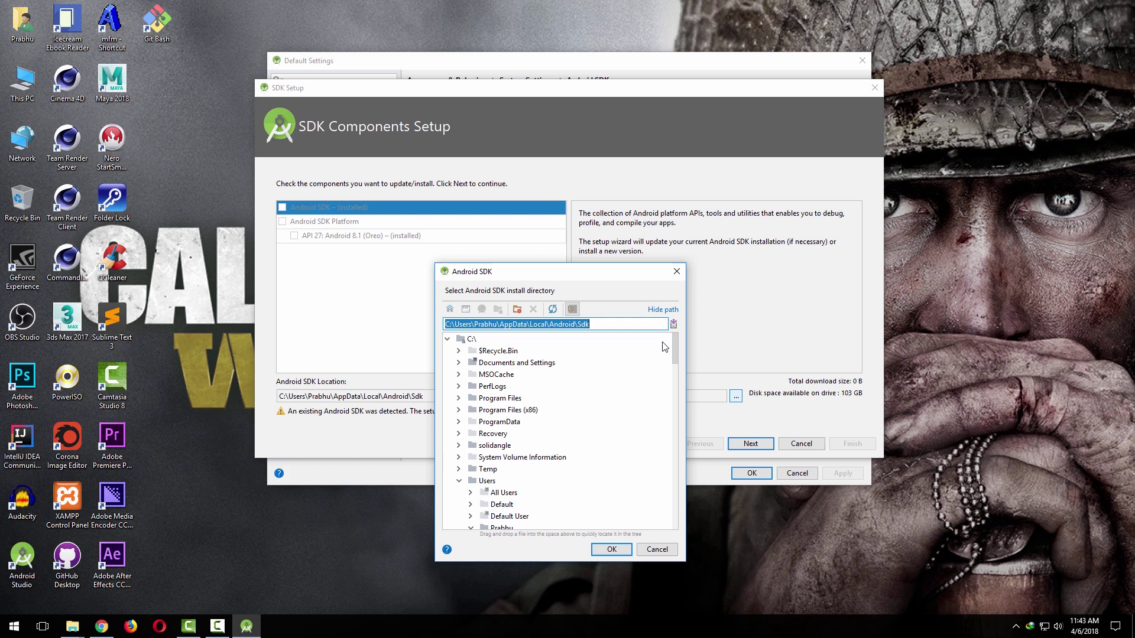
{"action": "left_click", "coordinate": [447, 338]}
{"action": "left_click", "coordinate": [447, 351]}
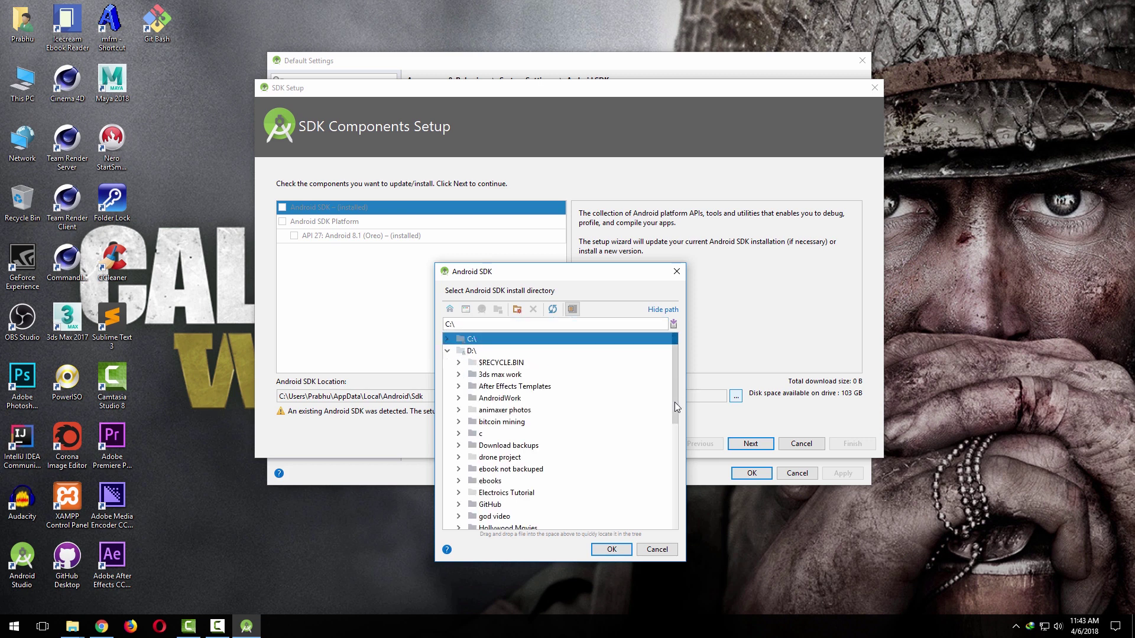
{"action": "left_click_drag", "start_coordinate": [676, 402], "coordinate": [675, 488]}
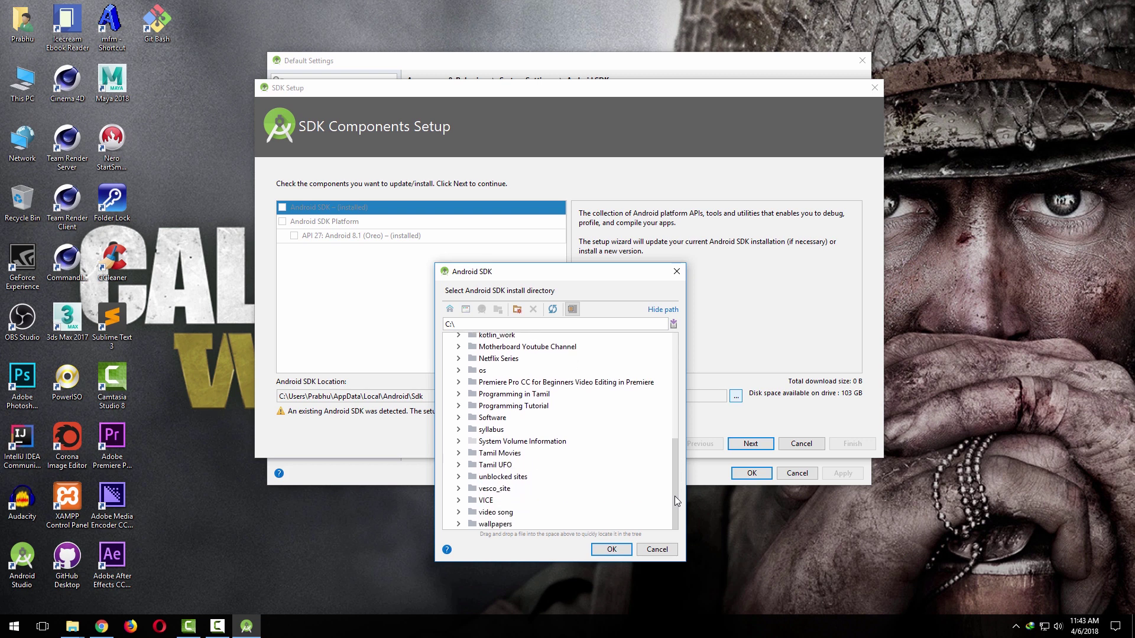
{"action": "left_click", "coordinate": [656, 549]}
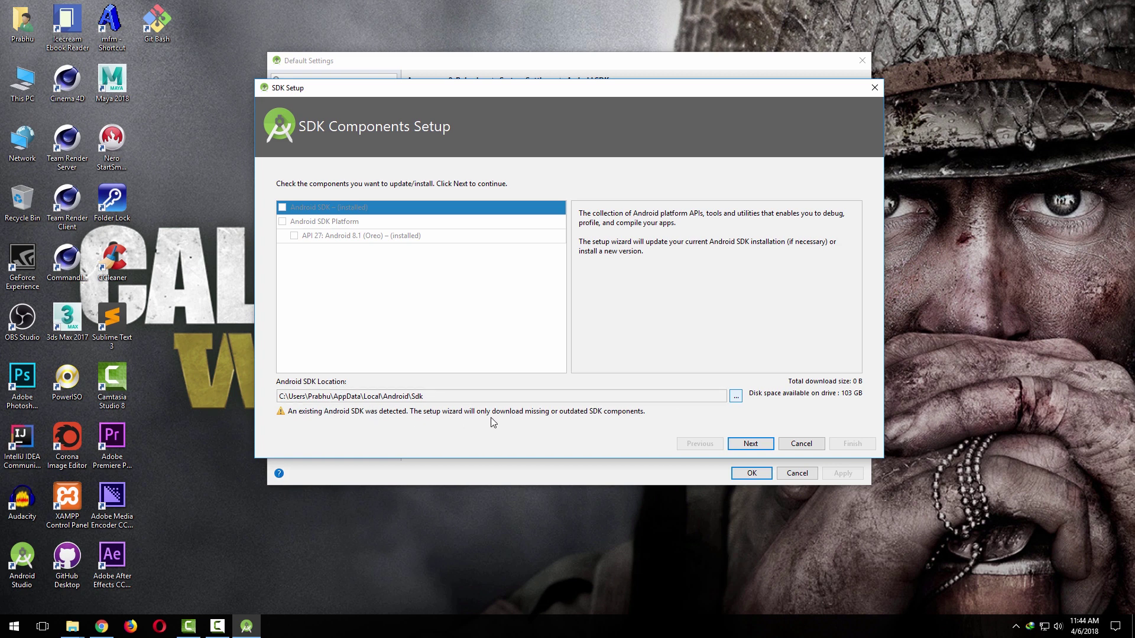
- Choose the Sdk folder on drive D as the Android SDK install directory in the SDK setup
{"action": "left_click", "coordinate": [736, 396]}
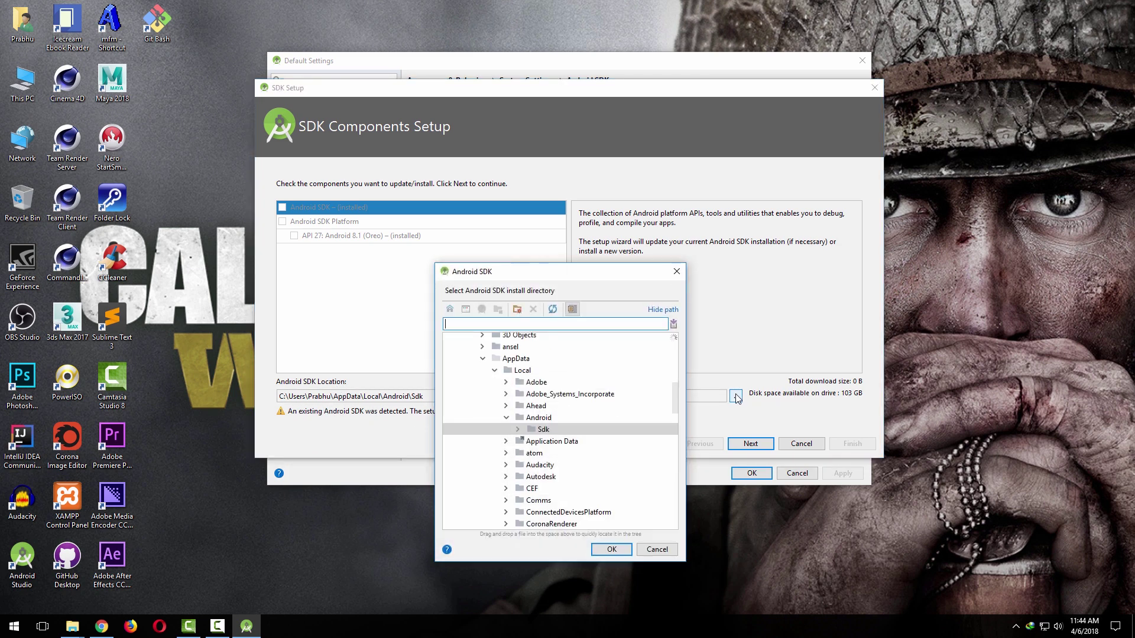
{"action": "left_click_drag", "start_coordinate": [675, 395], "coordinate": [683, 339]}
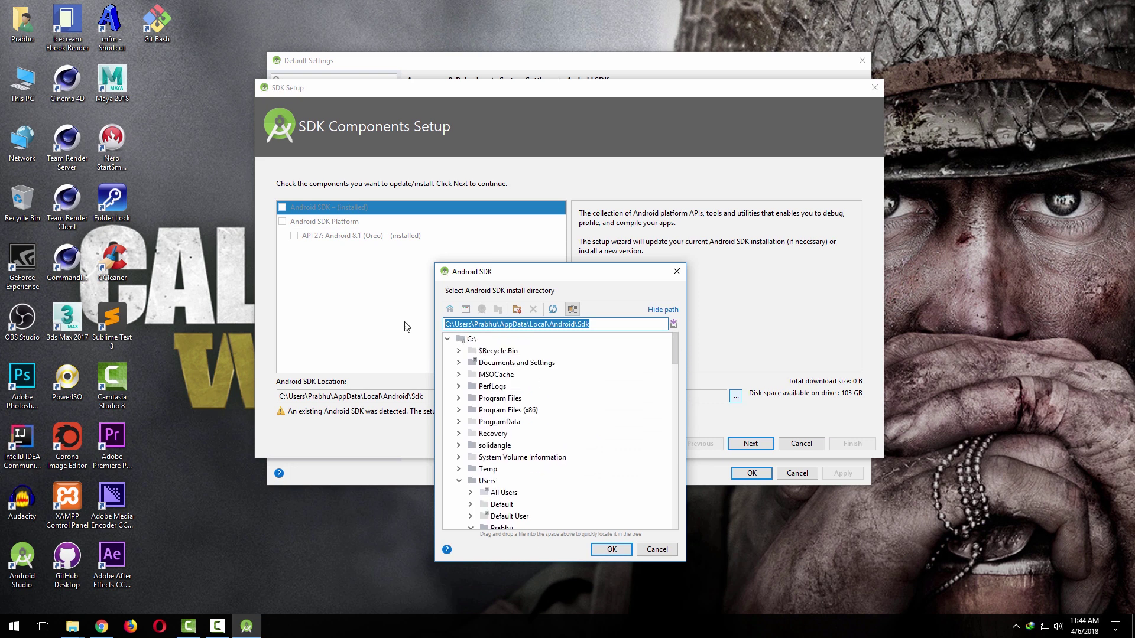
{"action": "left_click", "coordinate": [447, 339]}
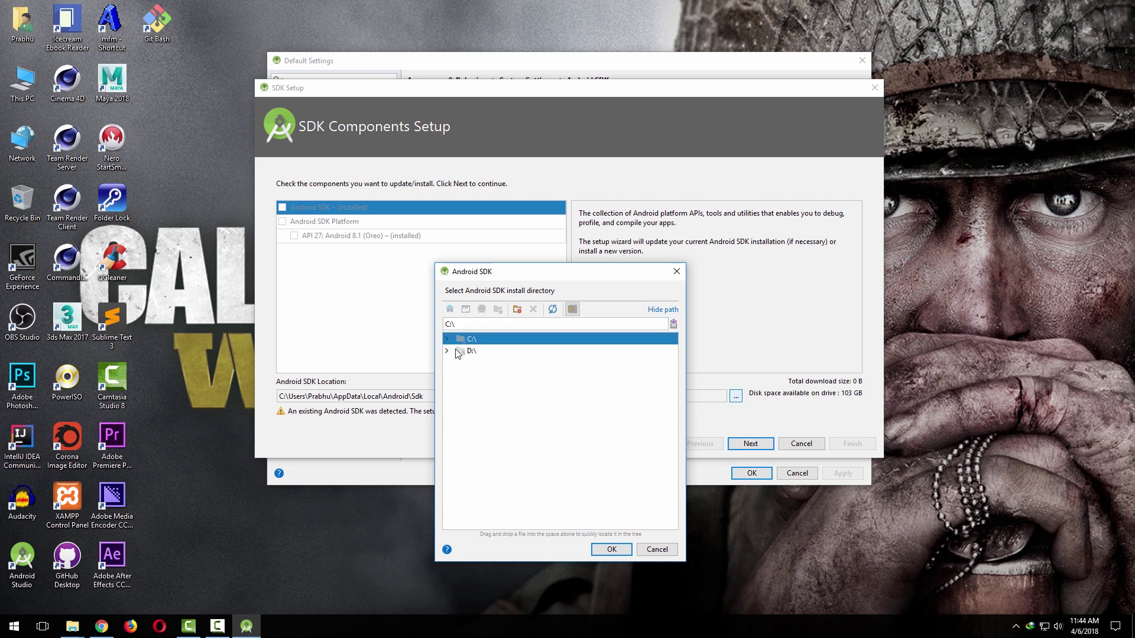
{"action": "left_click", "coordinate": [461, 352]}
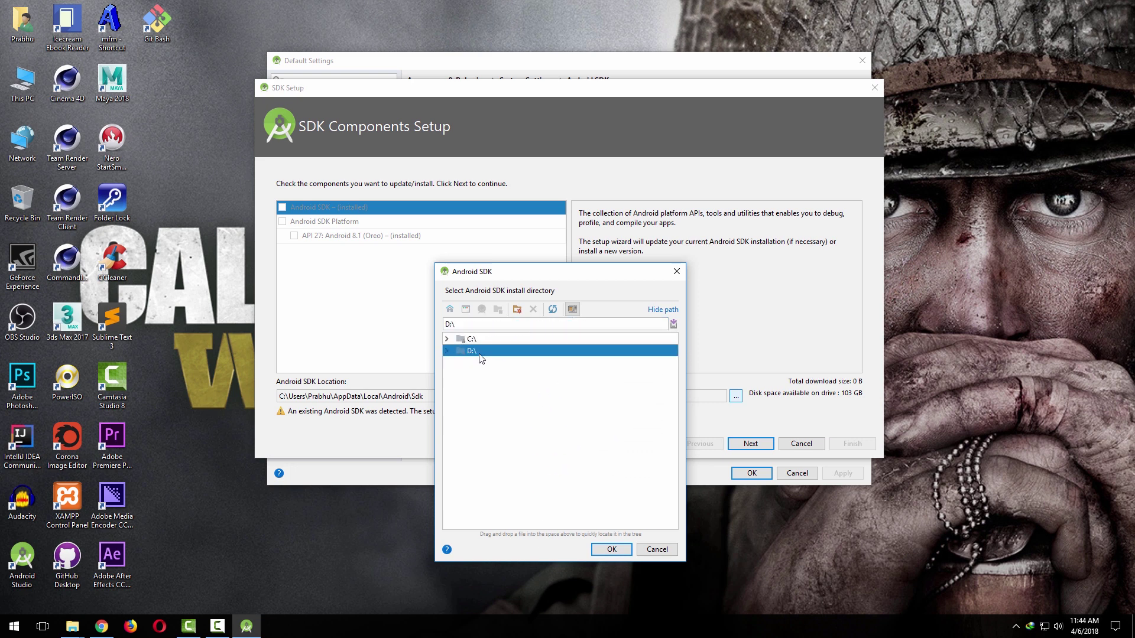
{"action": "left_click", "coordinate": [446, 351]}
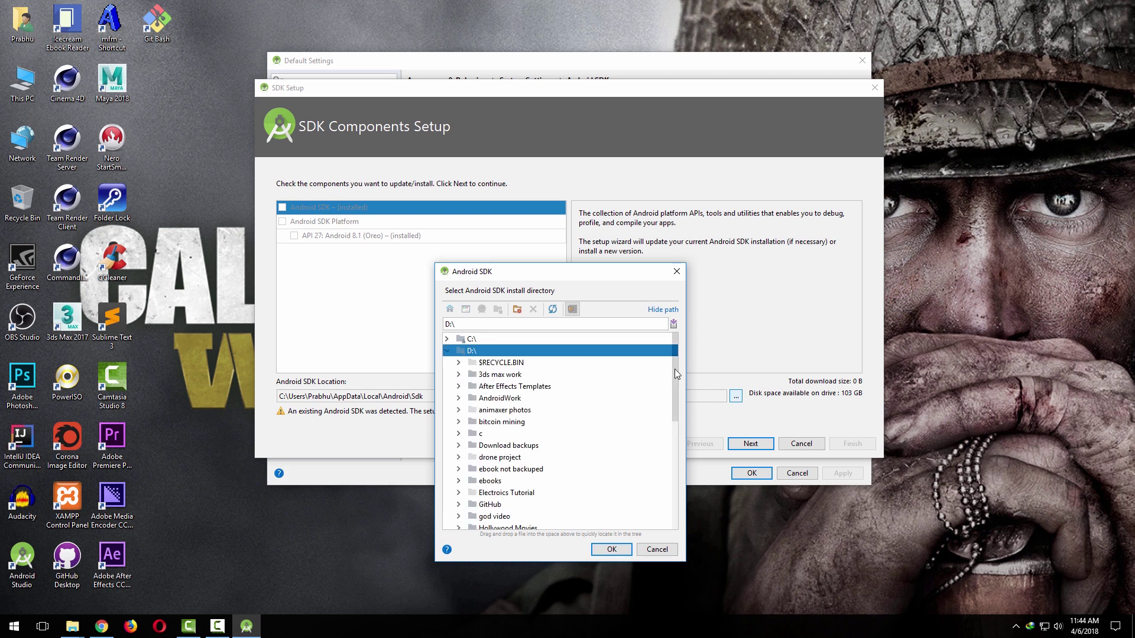
{"action": "left_click_drag", "start_coordinate": [675, 368], "coordinate": [669, 466]}
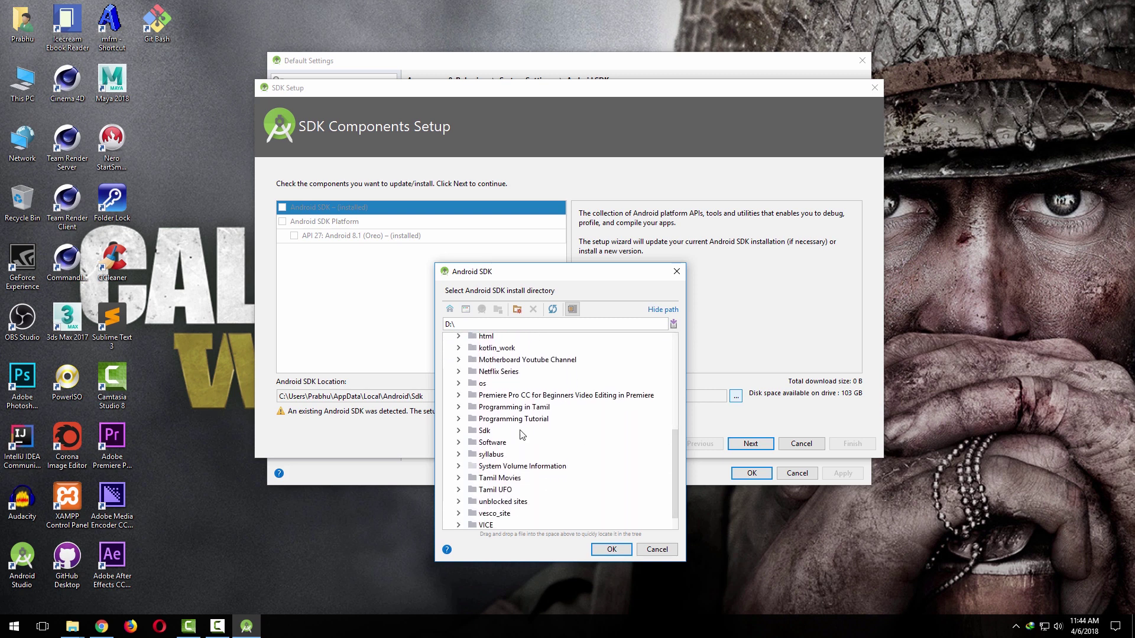
{"action": "left_click", "coordinate": [484, 433]}
{"action": "left_click", "coordinate": [606, 551]}
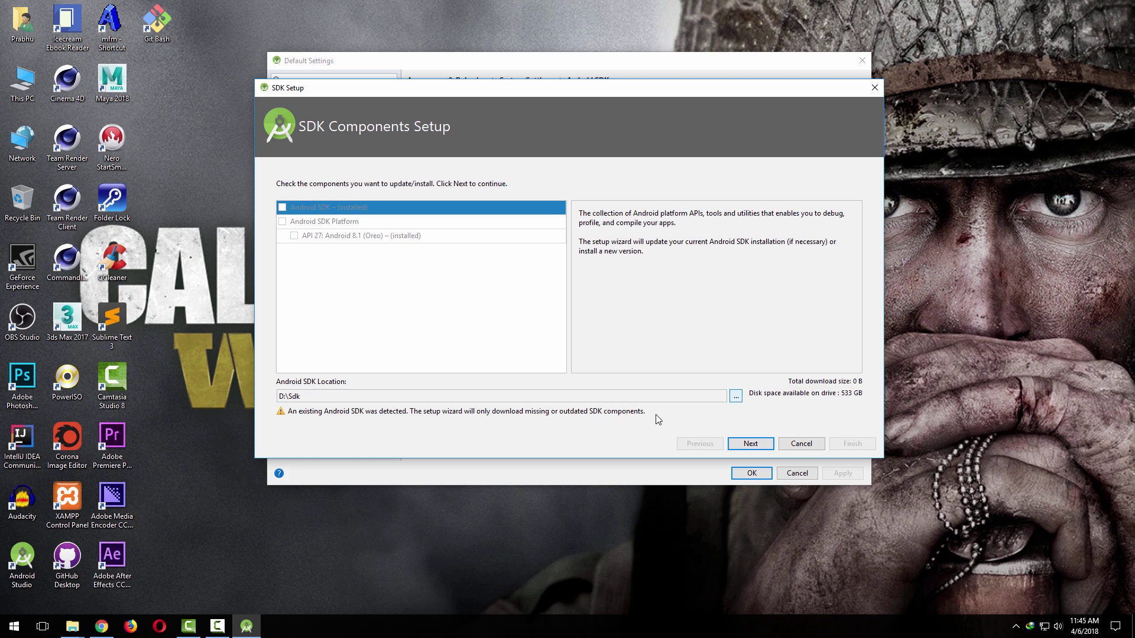
- Accept the verified settings for D:\Sdk and complete the SDK setup wizard
{"action": "left_click", "coordinate": [751, 444]}
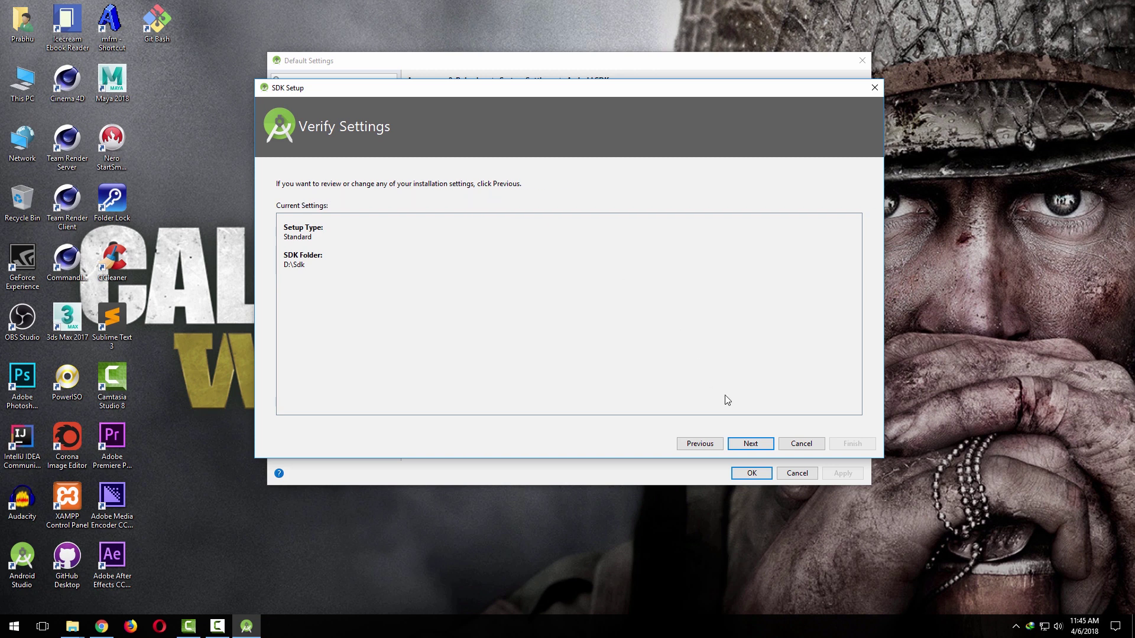
{"action": "left_click", "coordinate": [759, 446]}
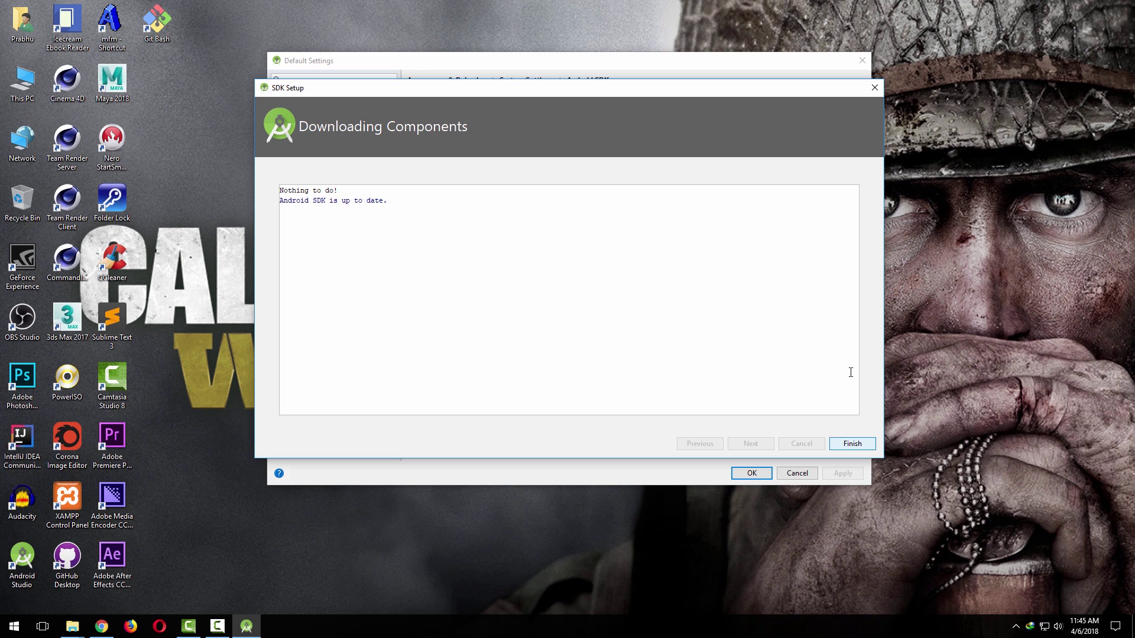
{"action": "left_click", "coordinate": [853, 444]}
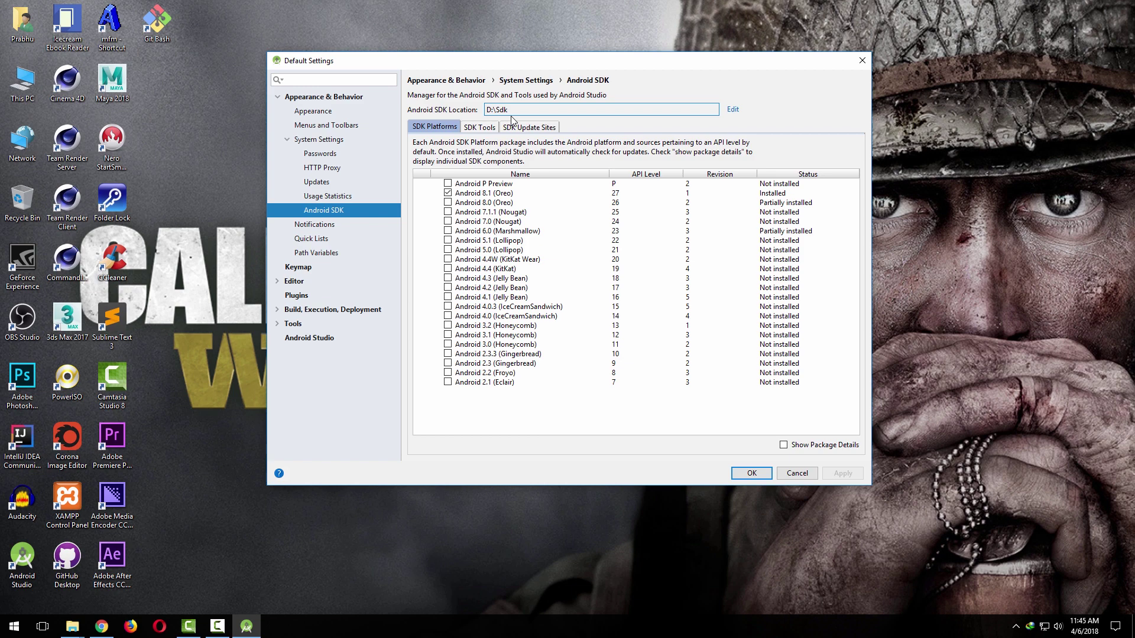
- Save the SDK location settings and reopen the SDK Manager from the welcome screen
{"action": "left_click", "coordinate": [752, 474]}
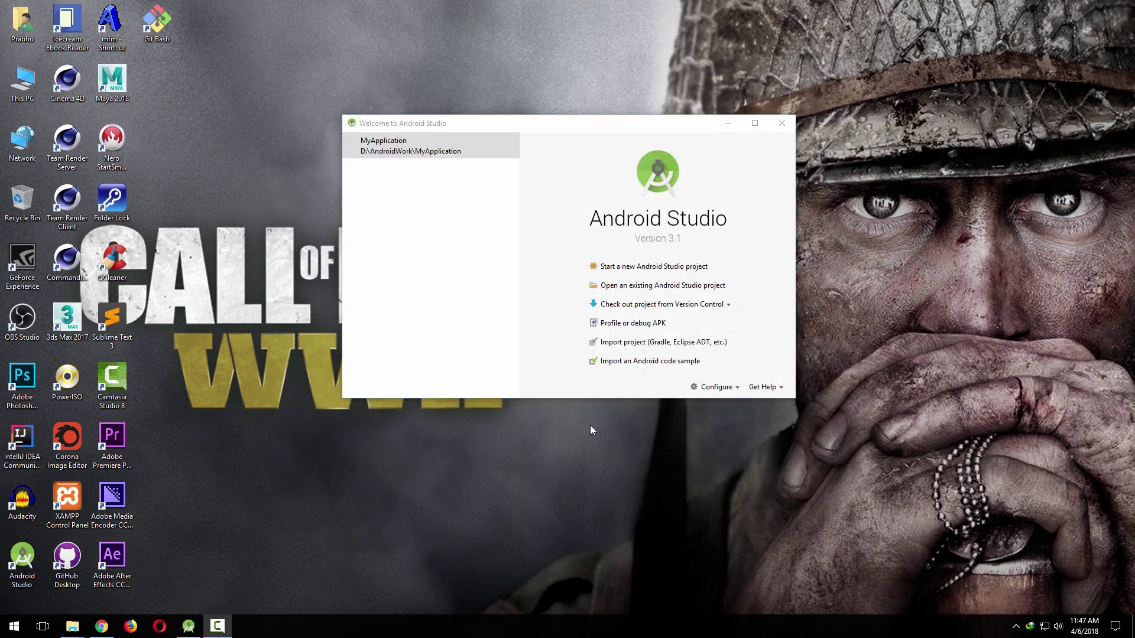
{"action": "left_click", "coordinate": [726, 390]}
{"action": "left_click", "coordinate": [712, 402]}
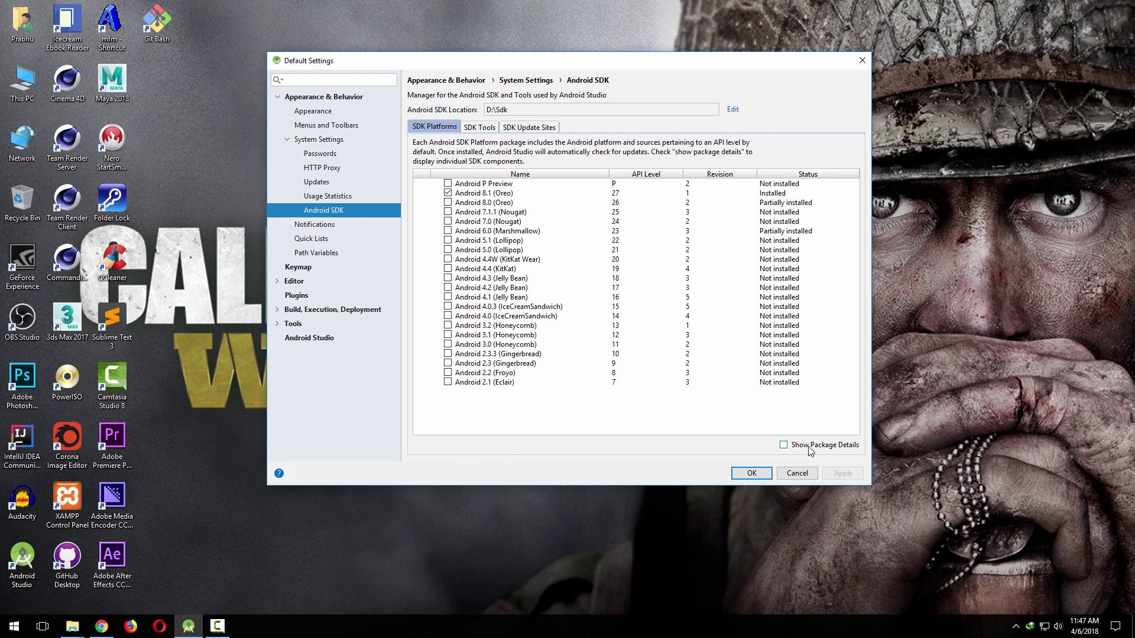
- Show the package details for the listed Android SDK platforms
{"action": "left_click", "coordinate": [788, 448]}
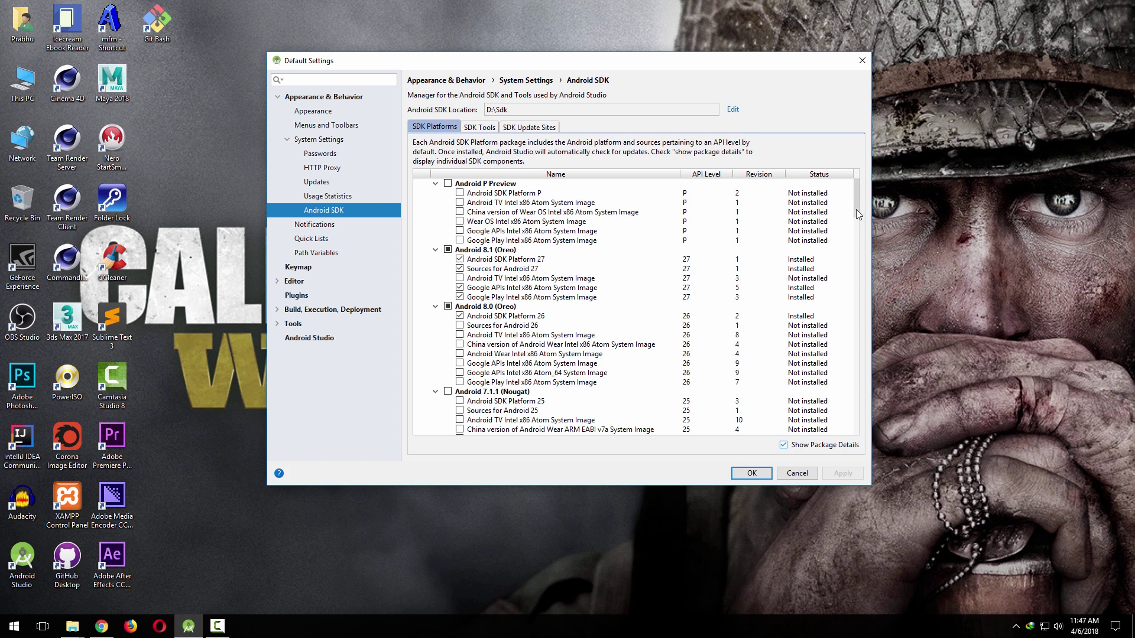
{"action": "left_click", "coordinate": [788, 446]}
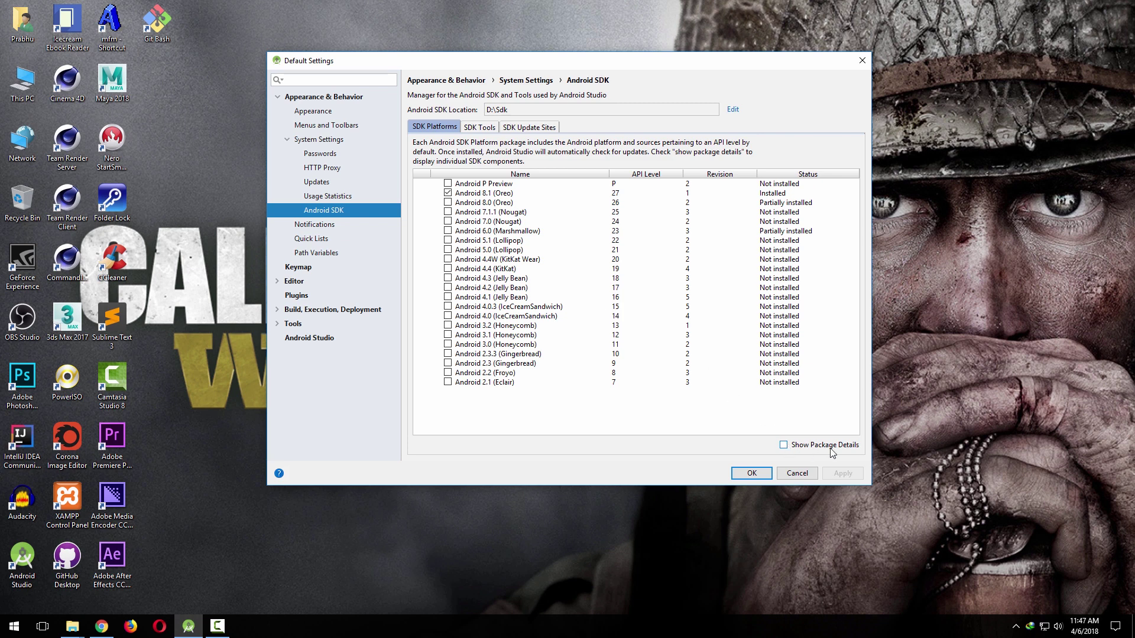
{"action": "left_click", "coordinate": [783, 445]}
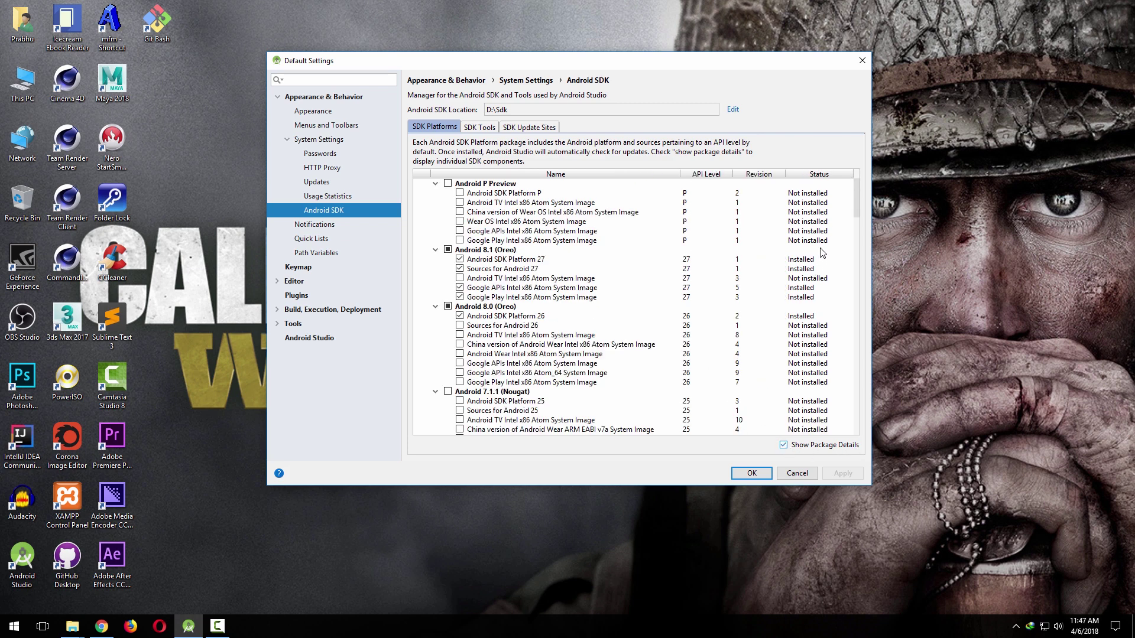
- Select all Android 4.4 (KitKat) packages for installation except Glass Development Kit Preview
{"action": "left_click_drag", "start_coordinate": [858, 200], "coordinate": [857, 310]}
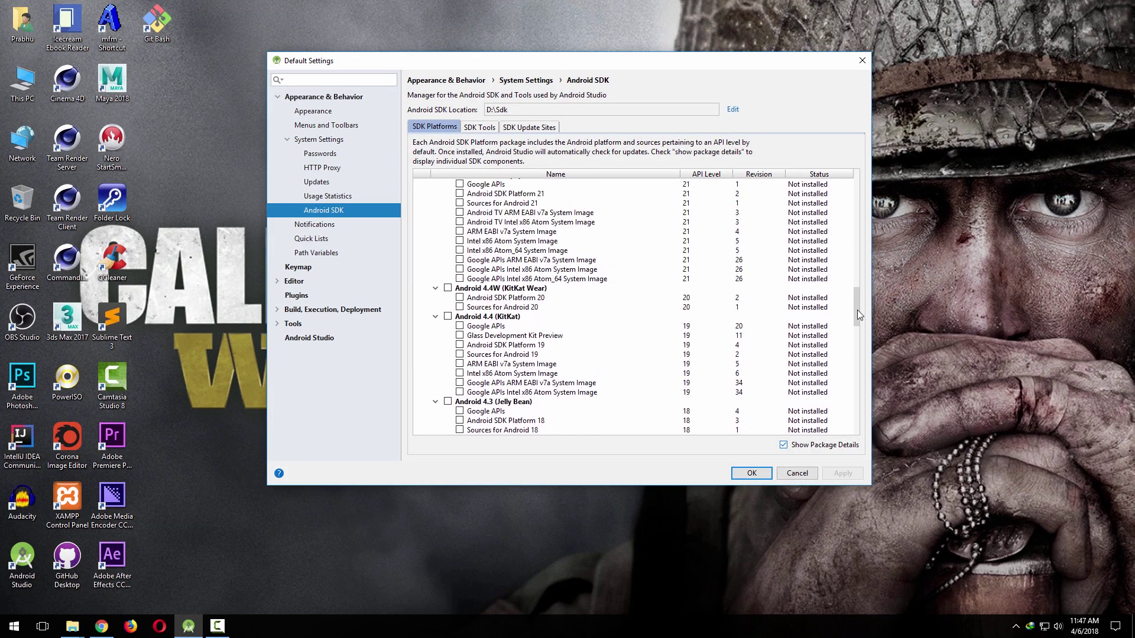
{"action": "left_click", "coordinate": [448, 318]}
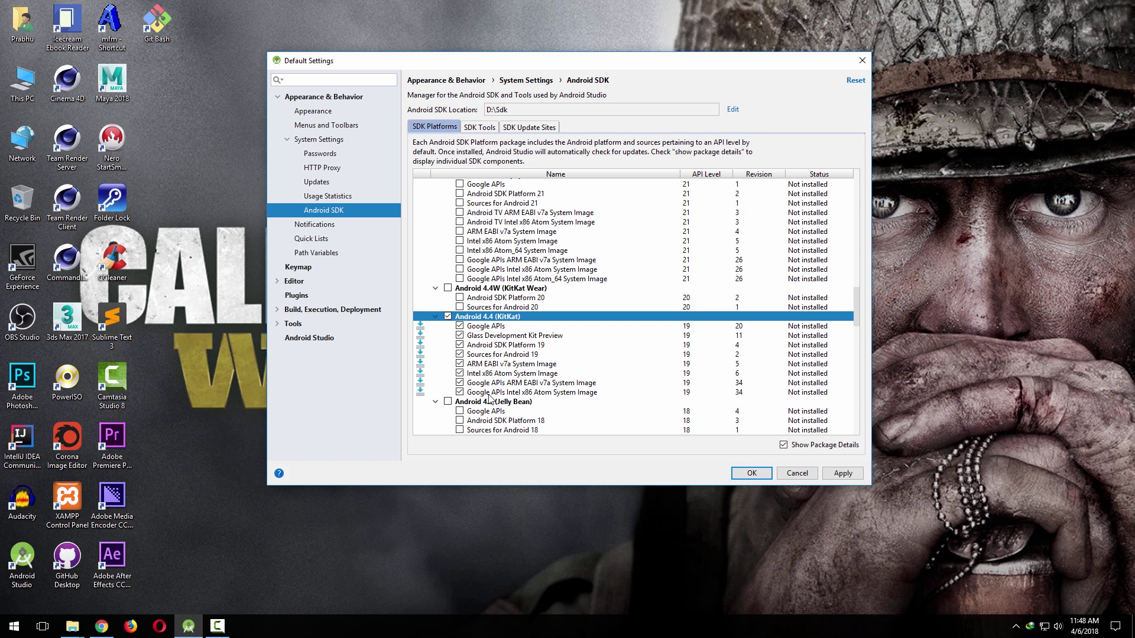
{"action": "left_click", "coordinate": [460, 336]}
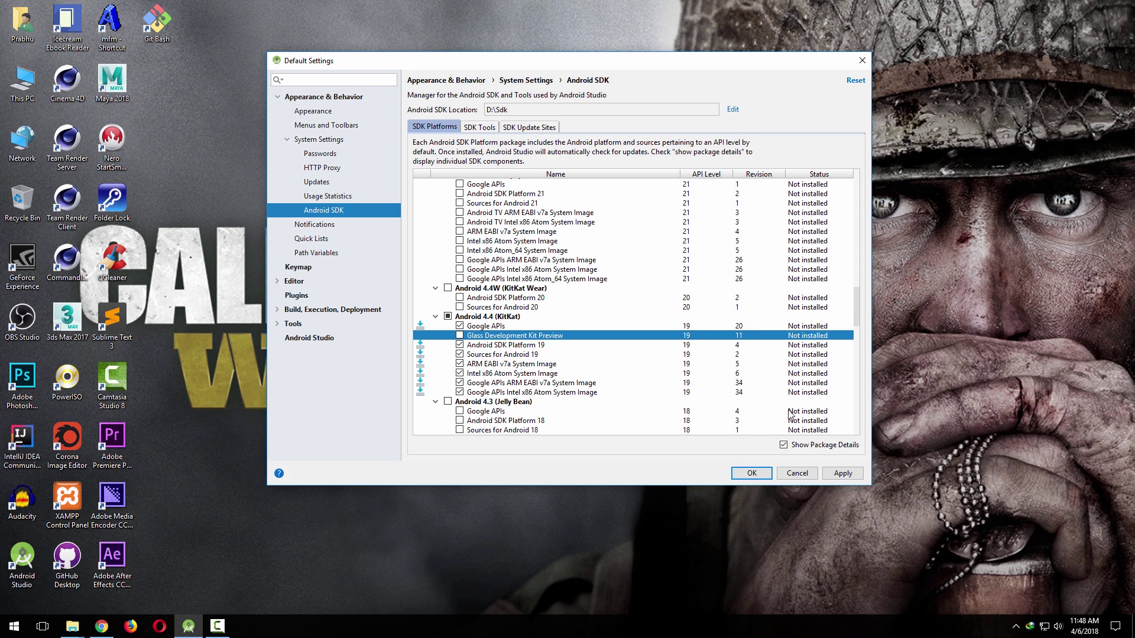
- Install the selected Android 4.4 (KitKat) components, finish the Component Installer and apply the settings
{"action": "left_click", "coordinate": [842, 474]}
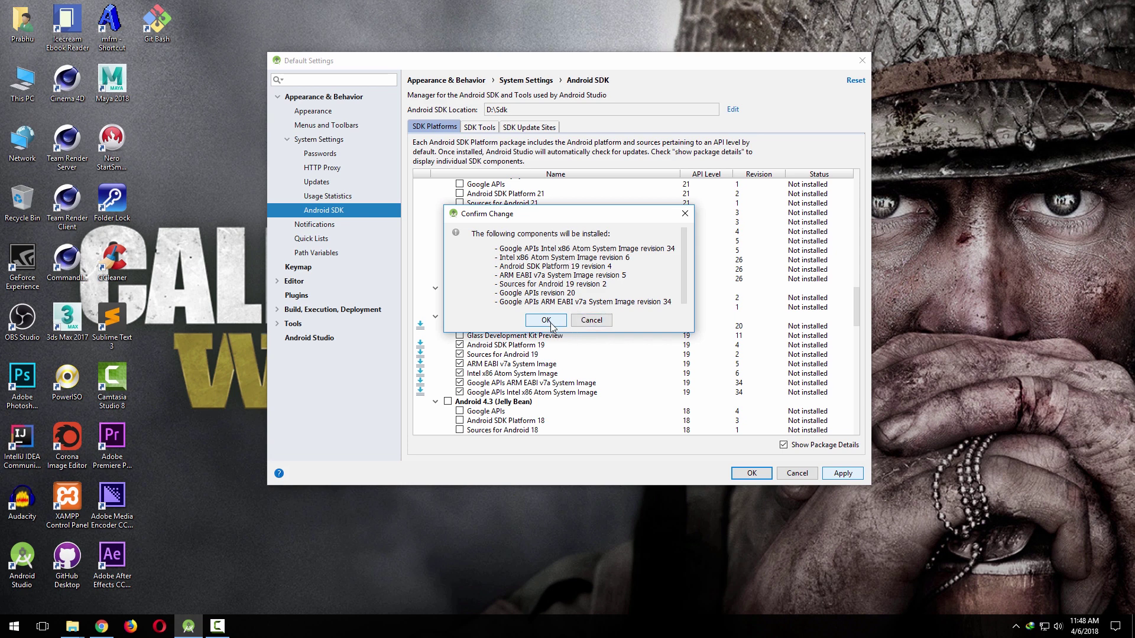
{"action": "left_click", "coordinate": [546, 320]}
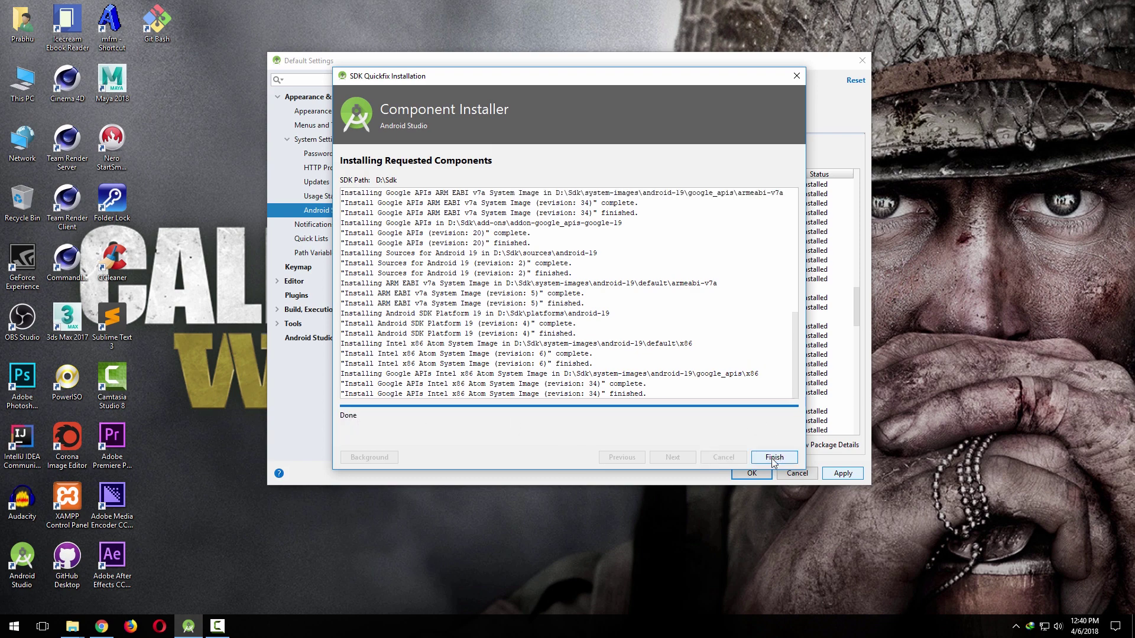
{"action": "left_click", "coordinate": [774, 458]}
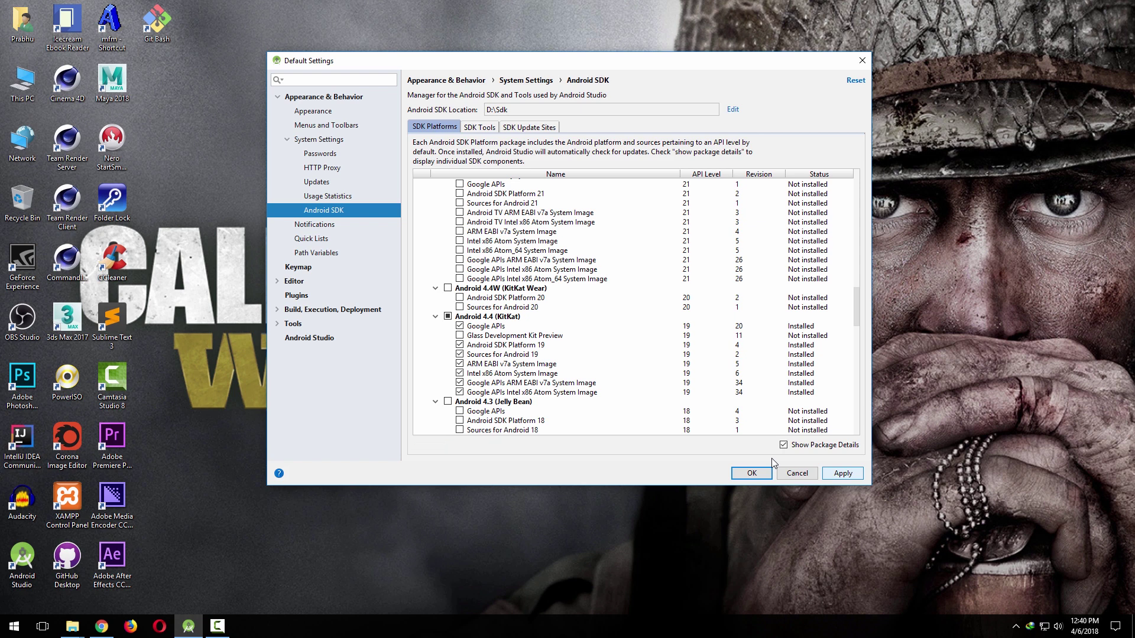
{"action": "left_click", "coordinate": [843, 475]}
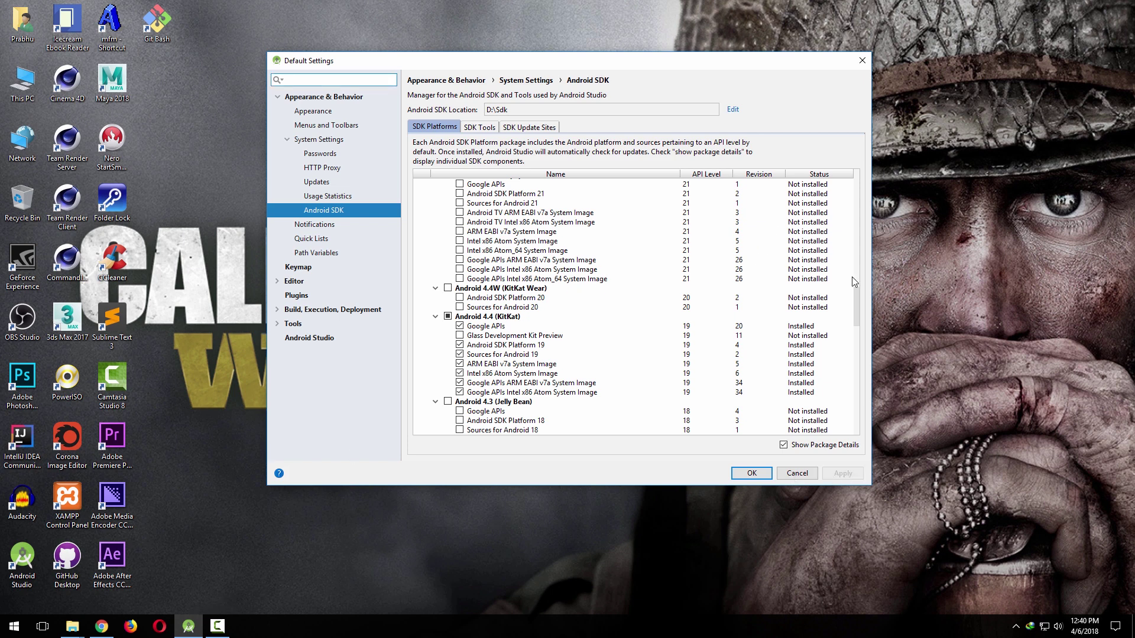
- Select all Android 5.0 (Lollipop) packages except the two Android TV images and the two x86 Atom_64 system images
{"action": "left_click_drag", "start_coordinate": [859, 293], "coordinate": [862, 276]}
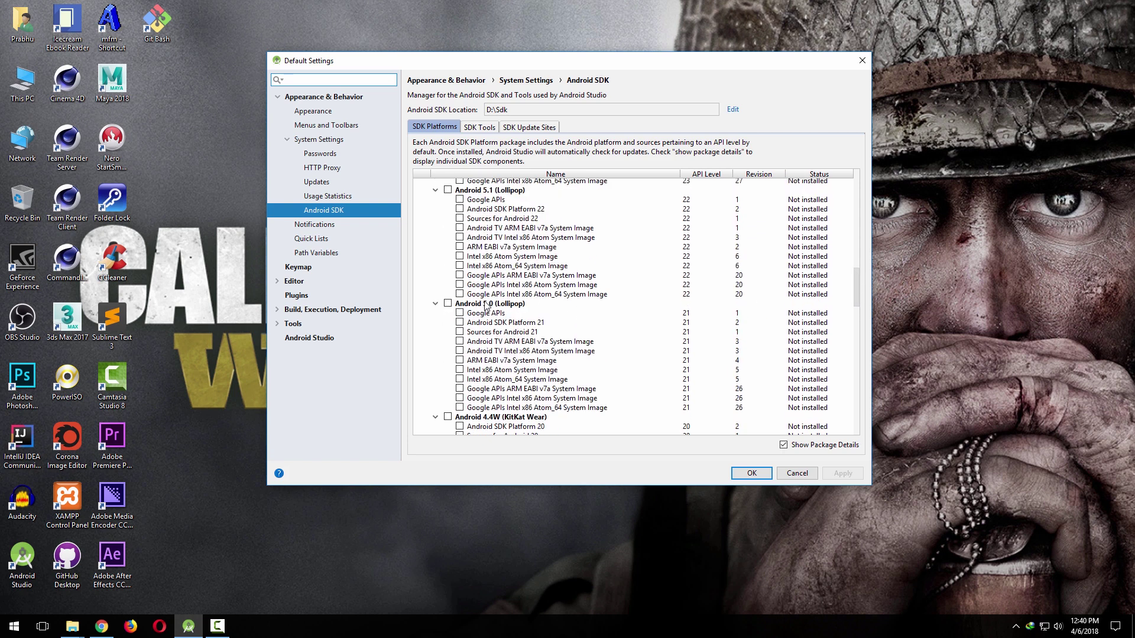
{"action": "left_click", "coordinate": [448, 304]}
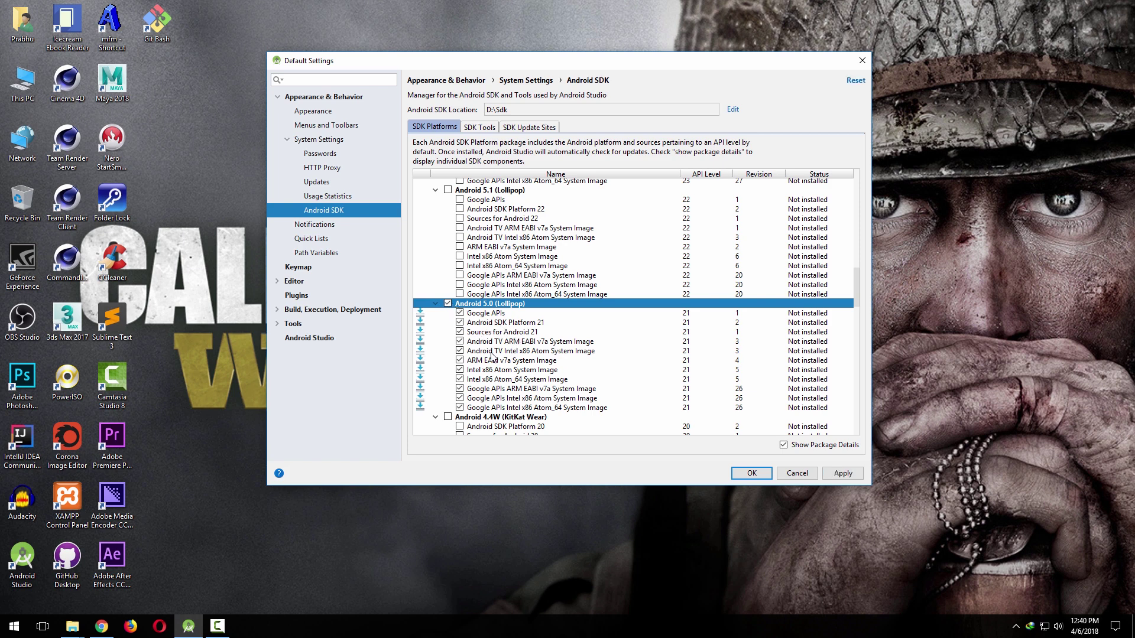
{"action": "left_click", "coordinate": [460, 352]}
{"action": "left_click", "coordinate": [460, 341]}
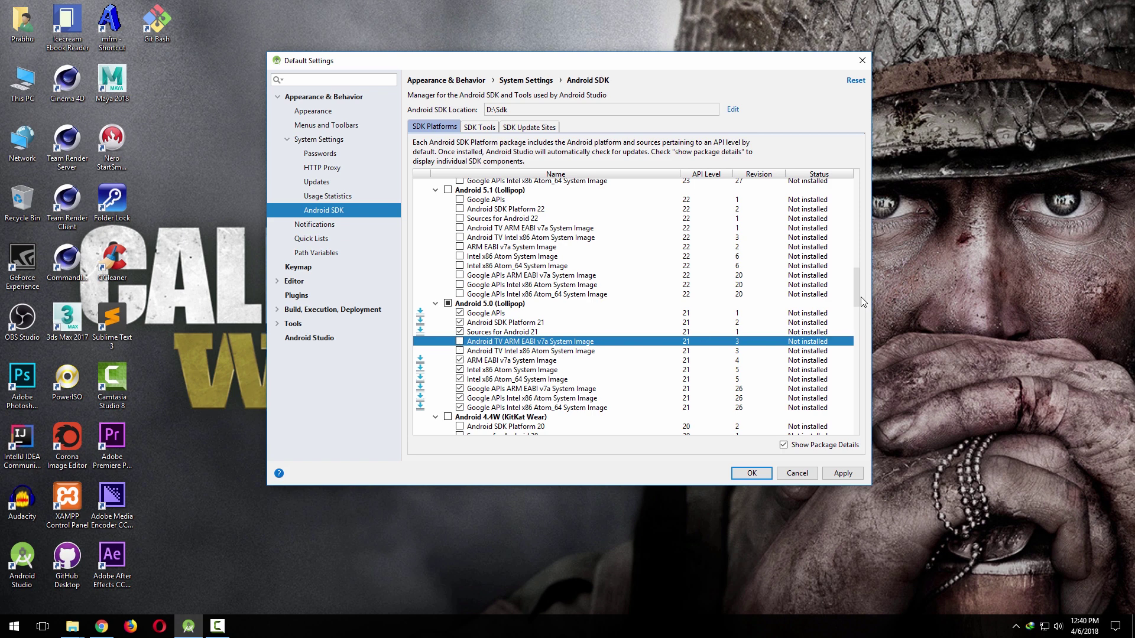
{"action": "scroll", "coordinate": [853, 320], "scroll_direction": "down", "scroll_amount": 5}
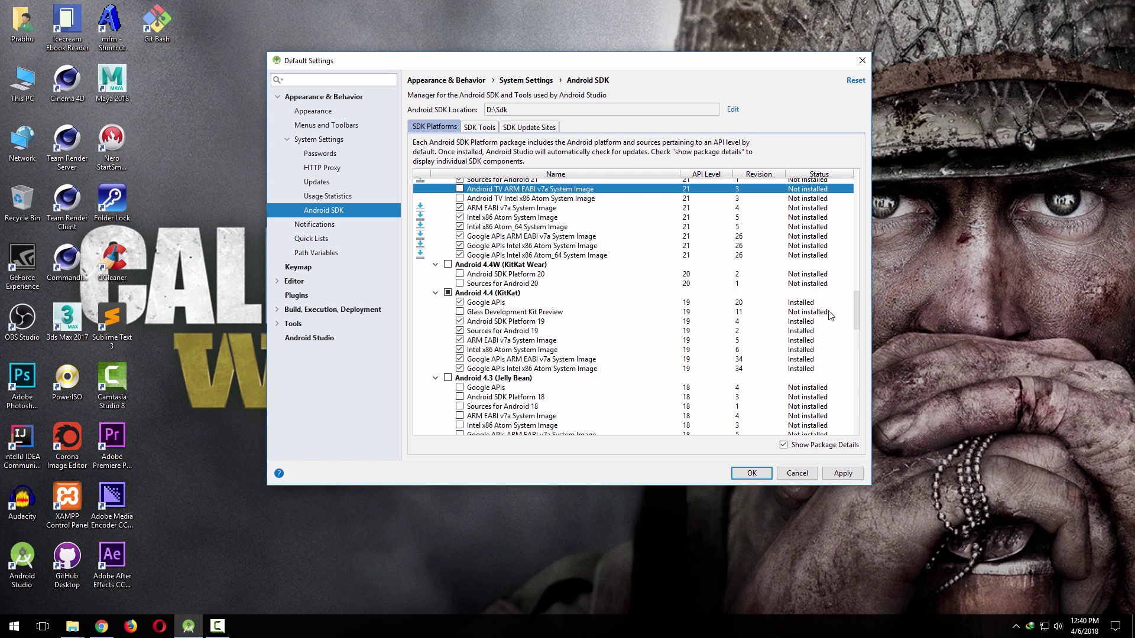
{"action": "left_click_drag", "start_coordinate": [857, 307], "coordinate": [859, 297]}
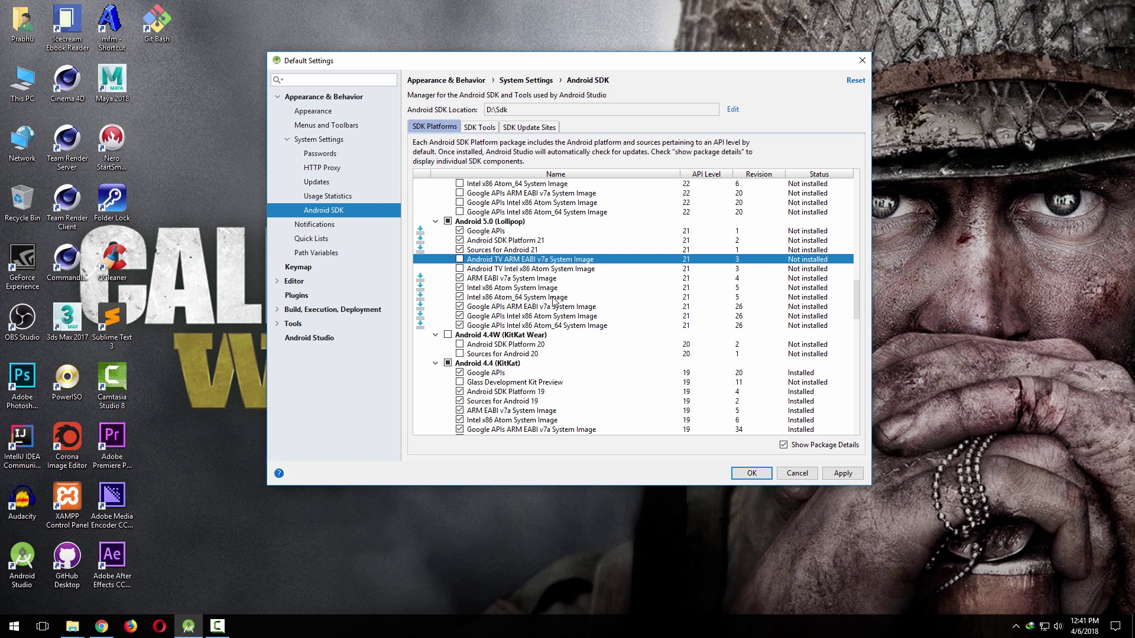
{"action": "left_click", "coordinate": [460, 297]}
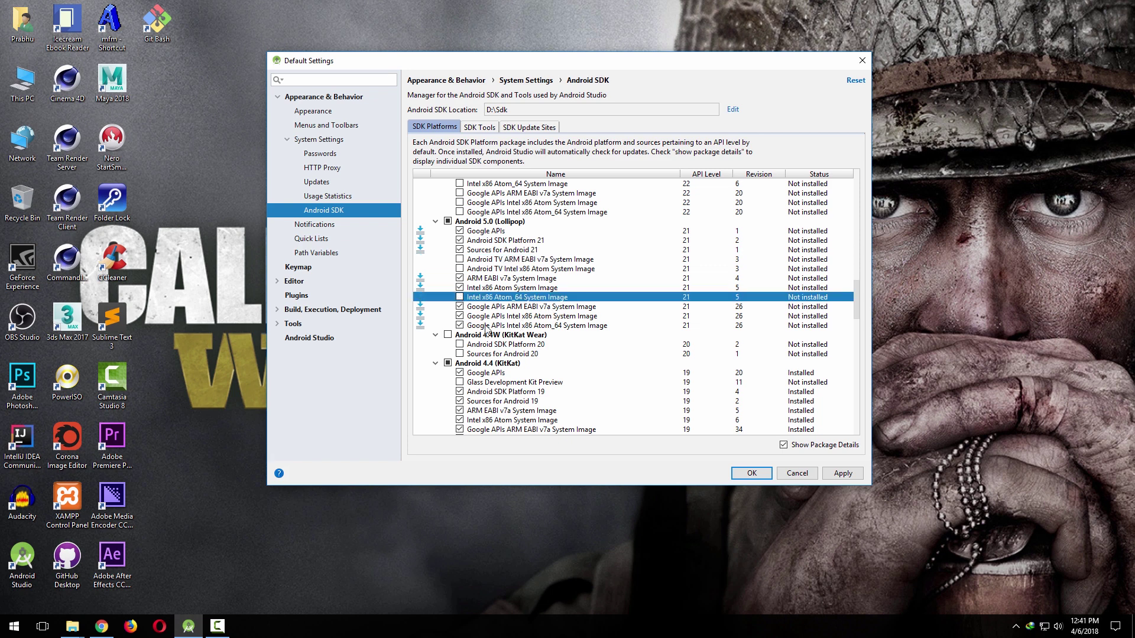
{"action": "left_click", "coordinate": [460, 326]}
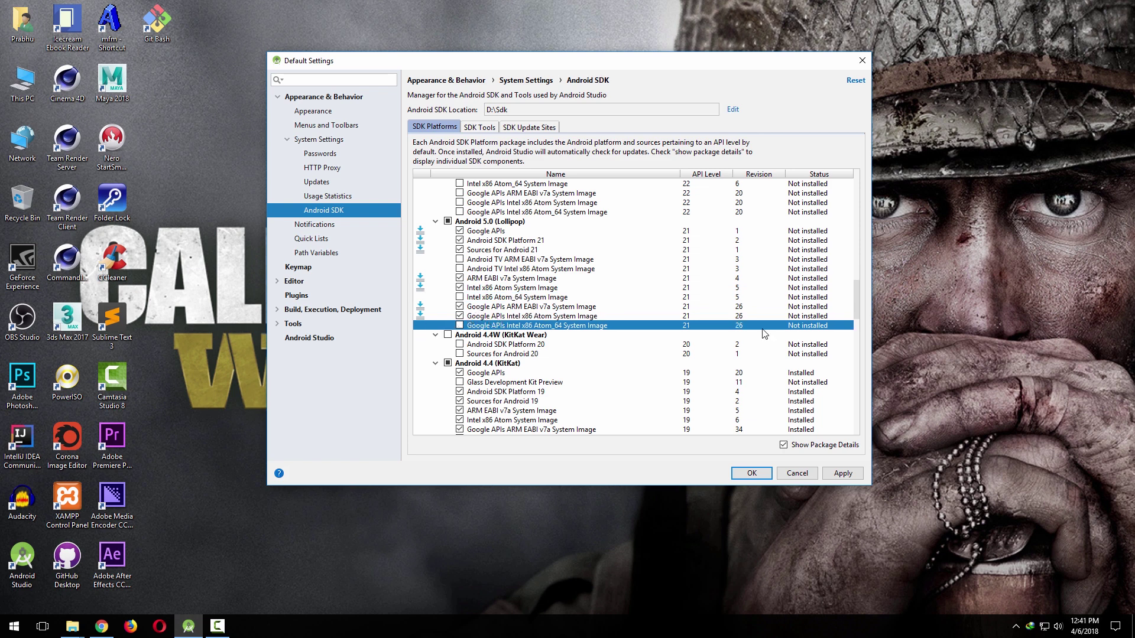
- Install the selected Android 5.0 (Lollipop) components, finish the Component Installer and apply the settings
{"action": "left_click", "coordinate": [844, 474]}
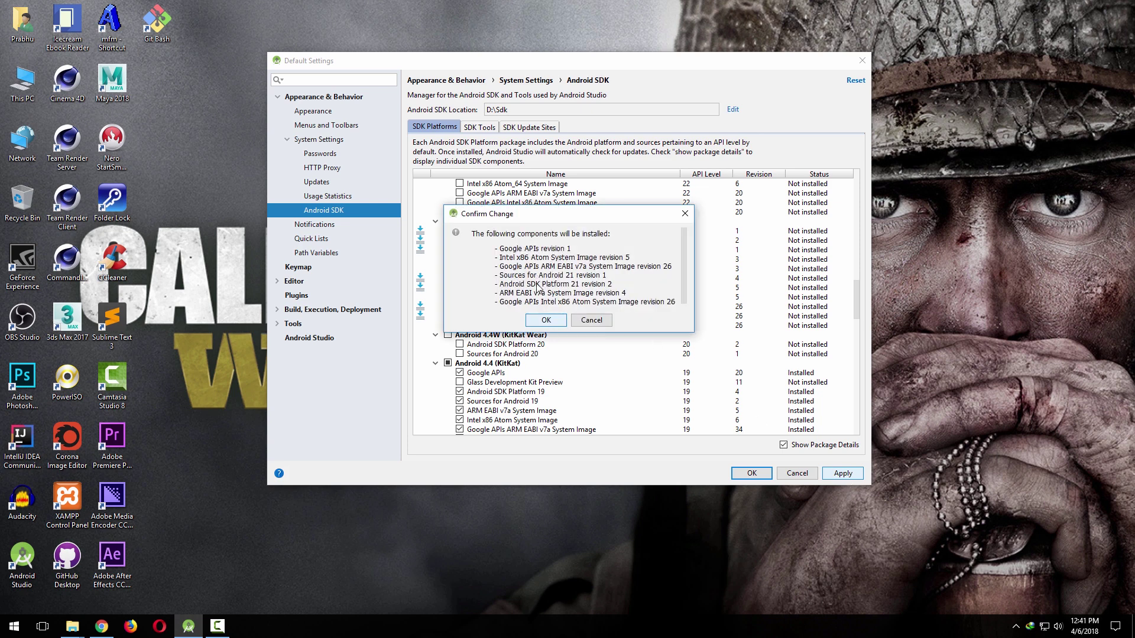
{"action": "left_click", "coordinate": [546, 320]}
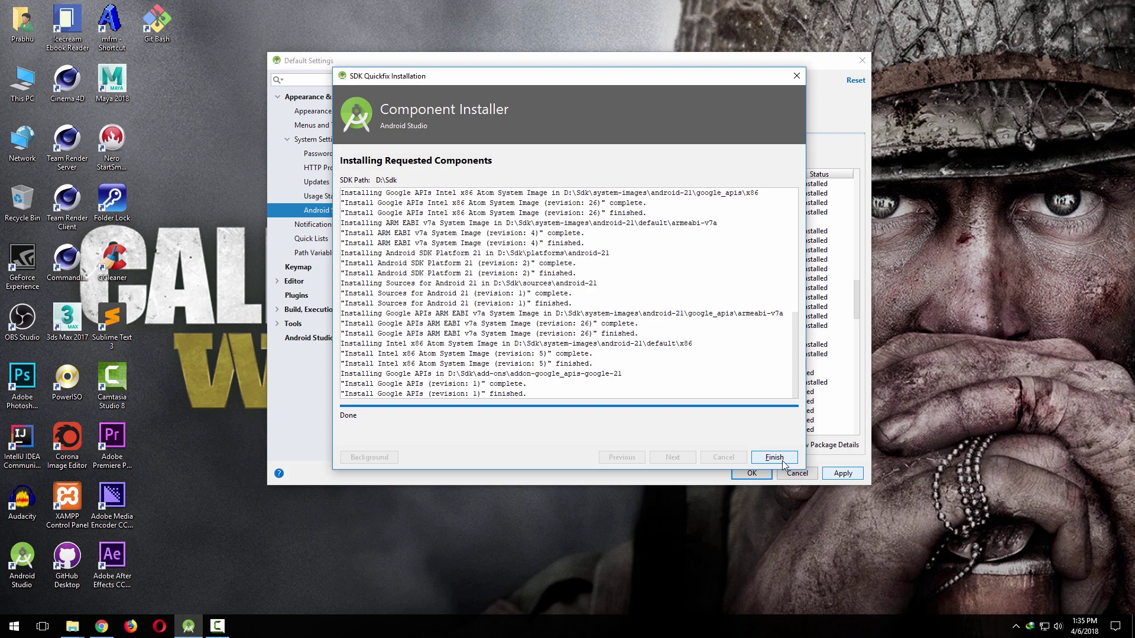
{"action": "left_click", "coordinate": [758, 458]}
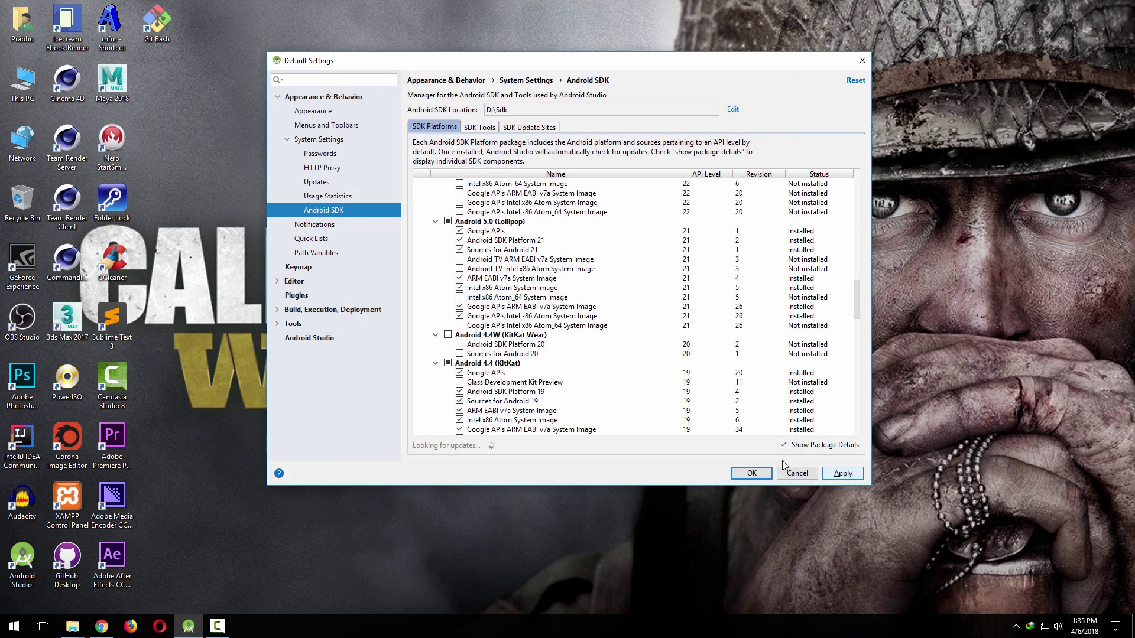
{"action": "left_click", "coordinate": [842, 474]}
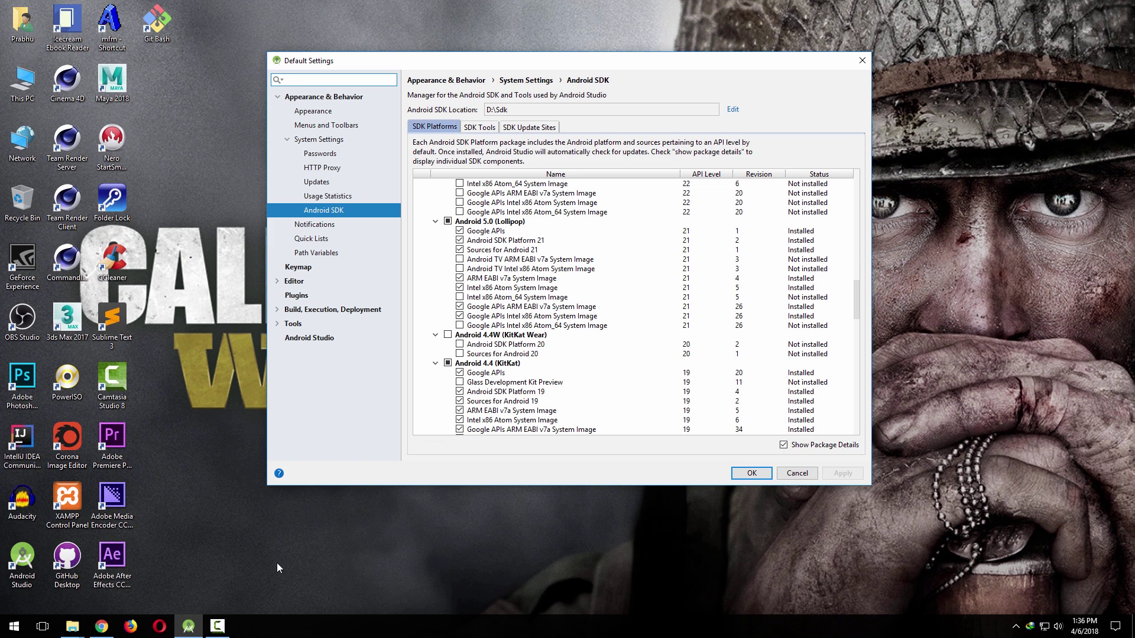
- Select all Android 5.1 (Lollipop) packages except the two Android TV images and the two x86 Atom_64 system images
{"action": "scroll", "coordinate": [548, 251], "scroll_direction": "up", "scroll_amount": 4}
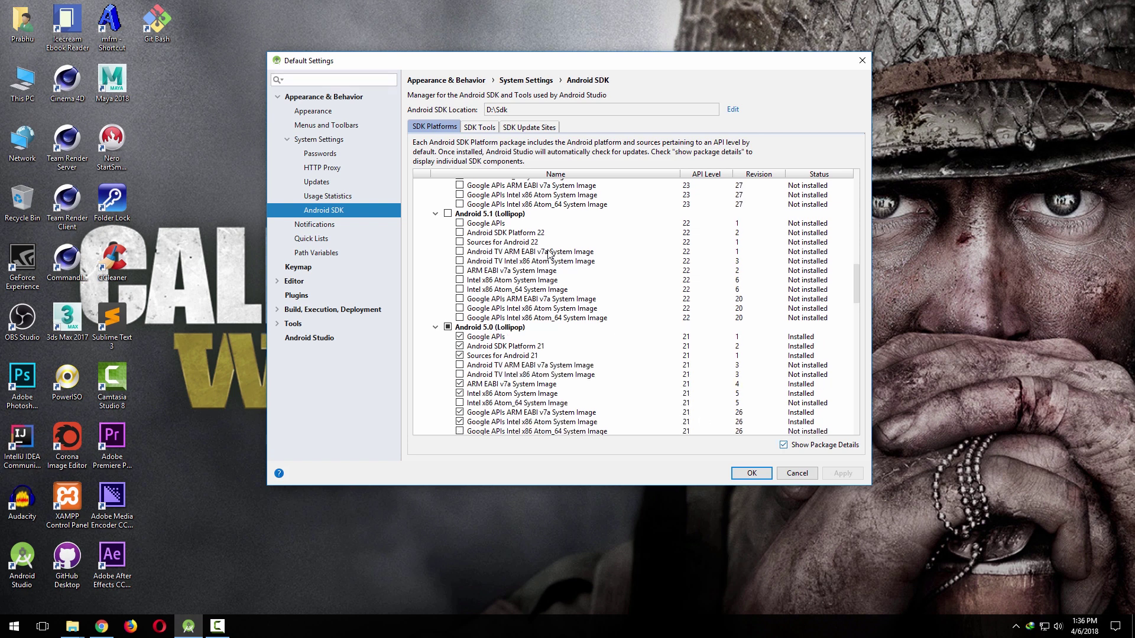
{"action": "left_click", "coordinate": [451, 216]}
{"action": "left_click", "coordinate": [450, 216]}
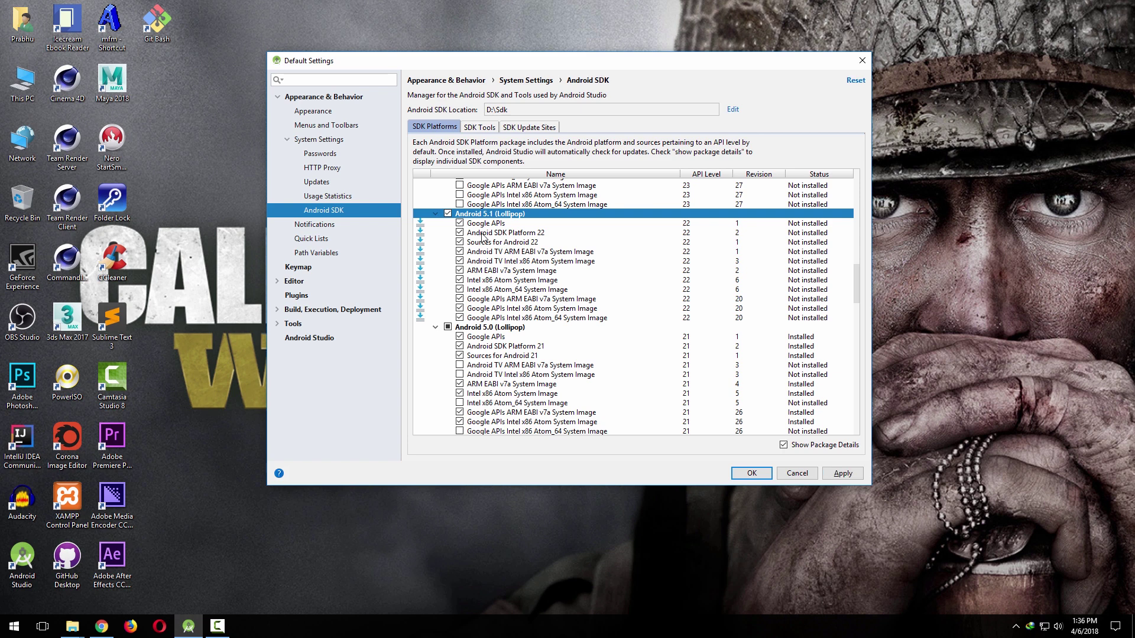
{"action": "left_click", "coordinate": [460, 252]}
{"action": "left_click", "coordinate": [460, 261]}
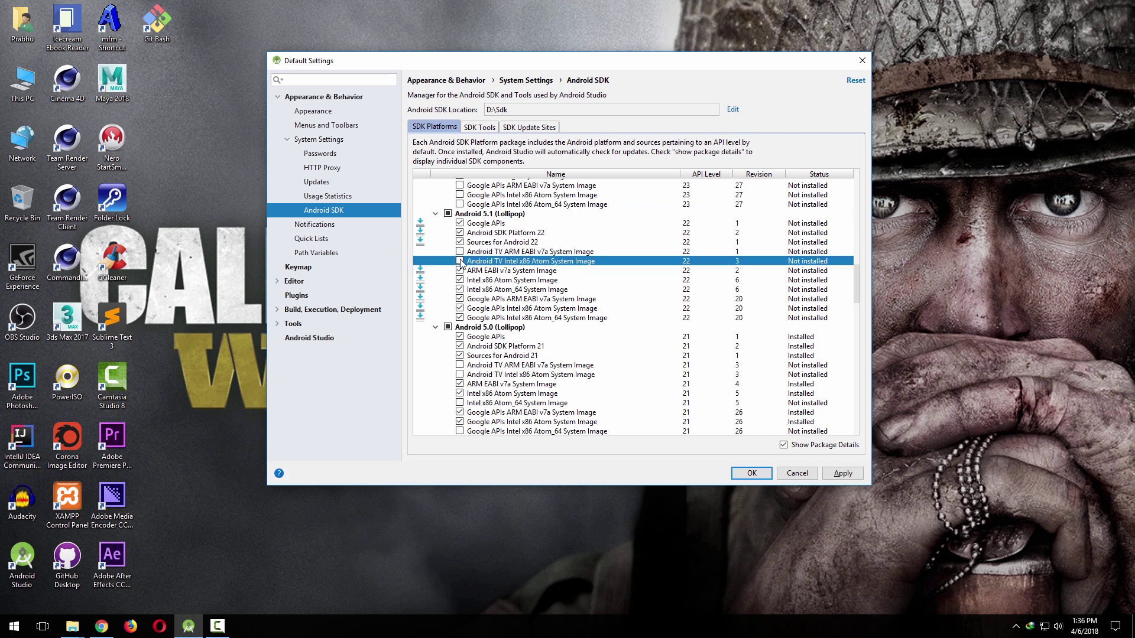
{"action": "left_click", "coordinate": [460, 290]}
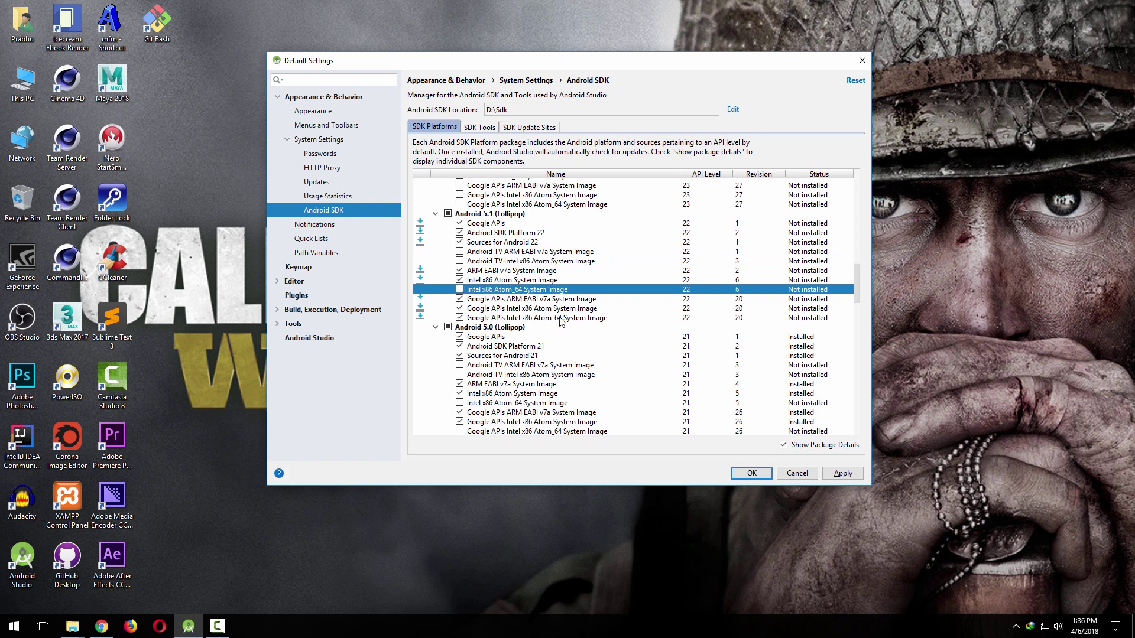
{"action": "left_click", "coordinate": [460, 319]}
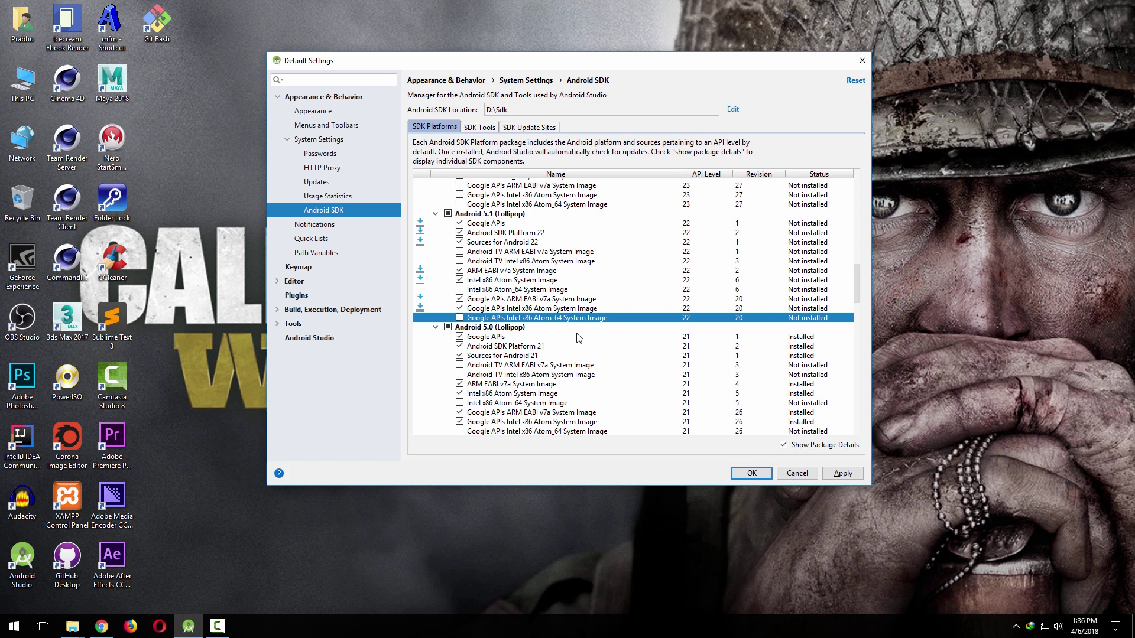
- Install the selected Android 5.1 (Lollipop) components, finish the Component Installer and apply the settings
{"action": "left_click", "coordinate": [833, 479]}
{"action": "left_click", "coordinate": [541, 323]}
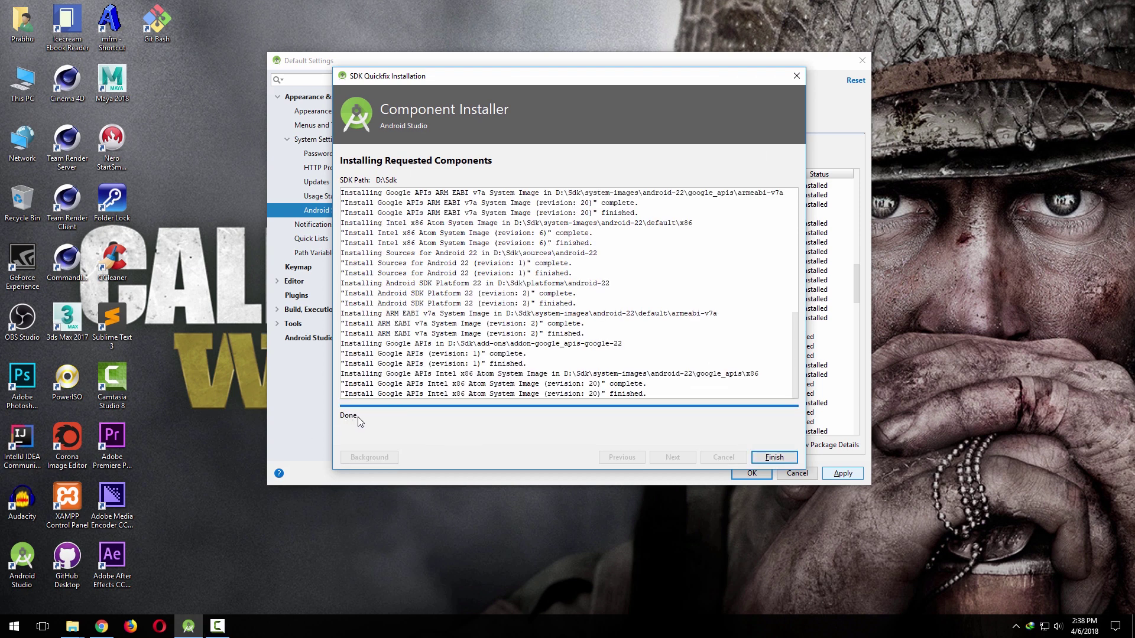
{"action": "left_click", "coordinate": [774, 458]}
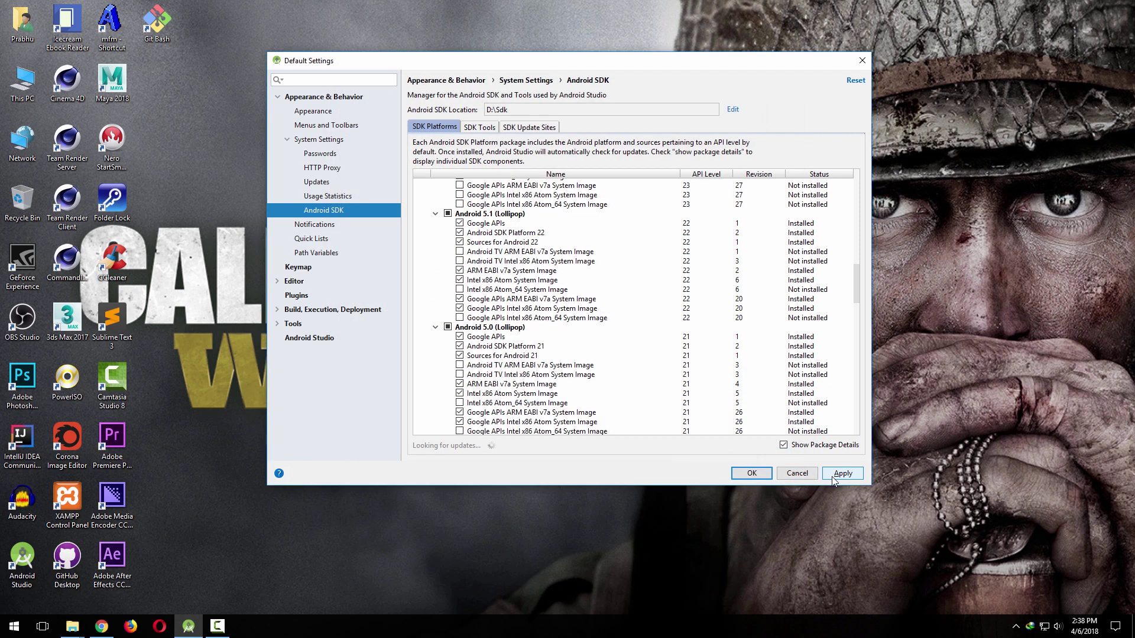
{"action": "left_click", "coordinate": [832, 476]}
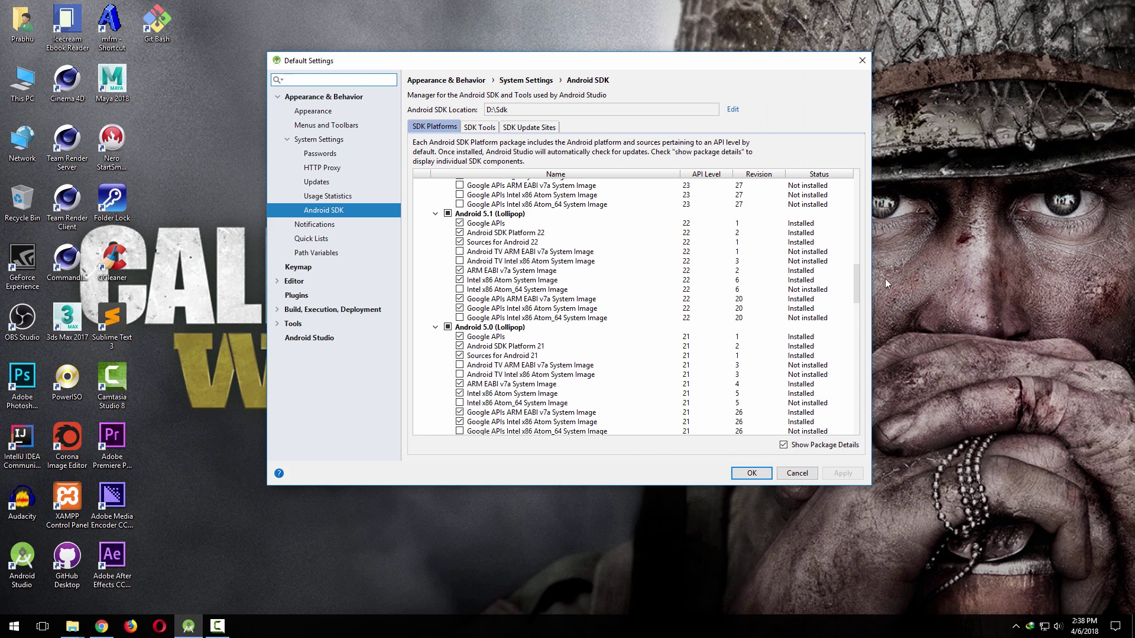
- Select the Android 6.0 (Marshmallow) Google APIs, sources, and both the plain and Google APIs ARM EABI v7a and Intel x86 Atom system images
{"action": "left_click_drag", "start_coordinate": [857, 283], "coordinate": [853, 258]}
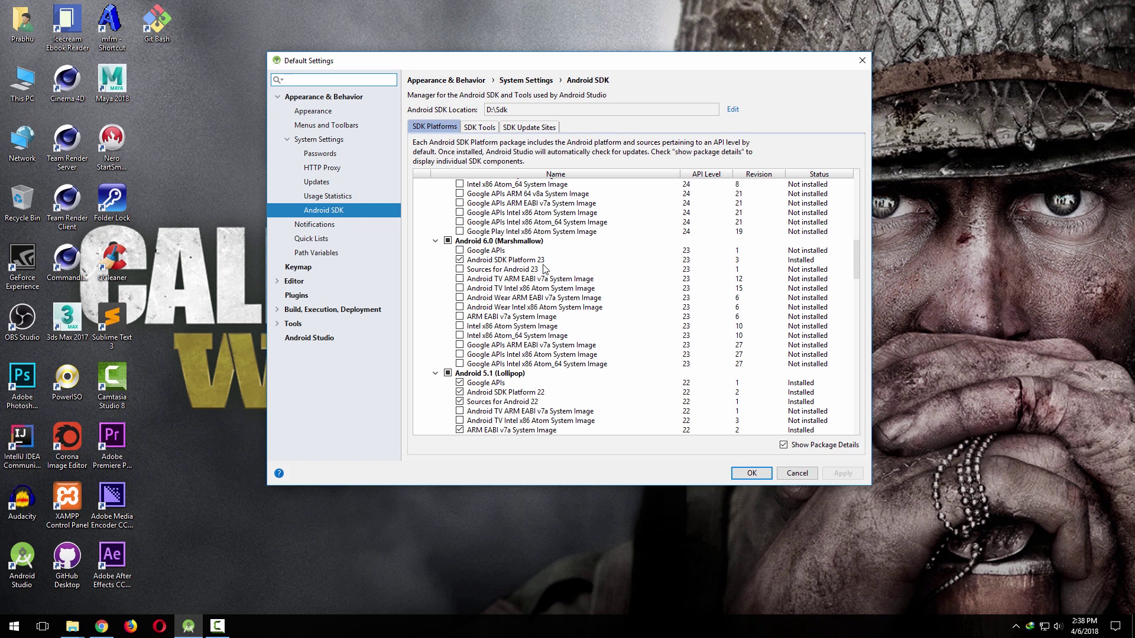
{"action": "left_click", "coordinate": [460, 251]}
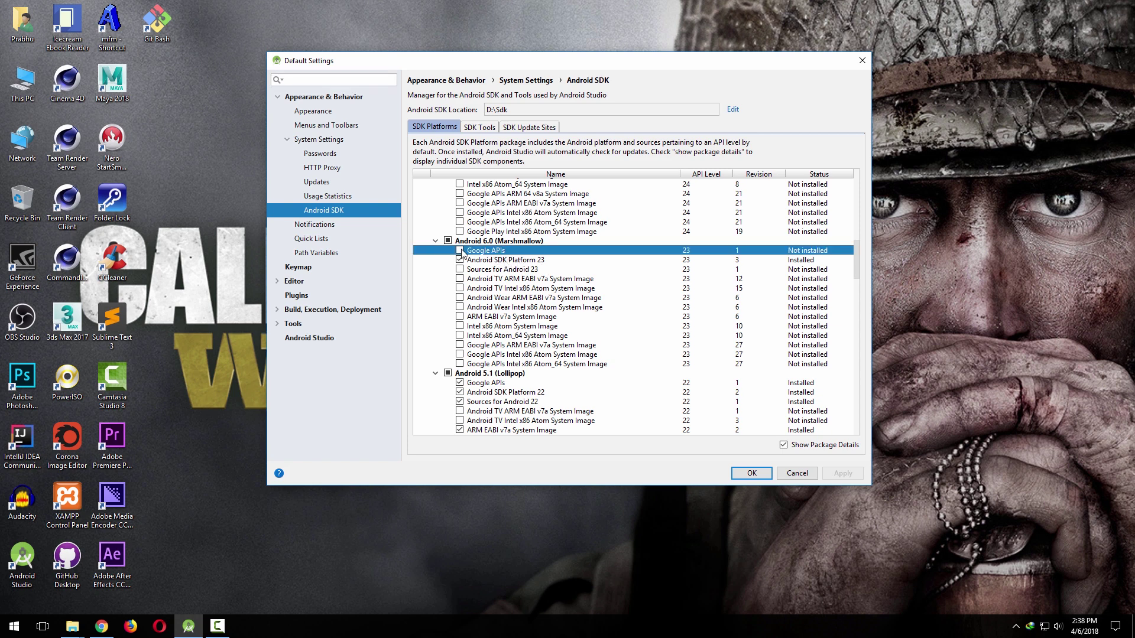
{"action": "left_click", "coordinate": [460, 270]}
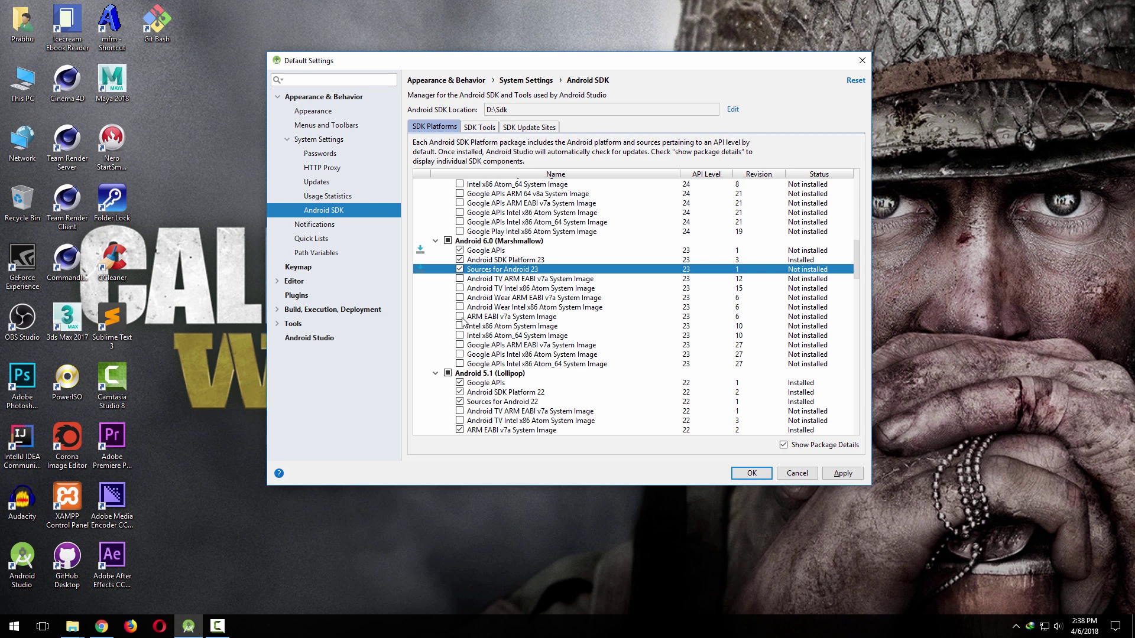
{"action": "left_click", "coordinate": [460, 318]}
{"action": "left_click", "coordinate": [460, 327]}
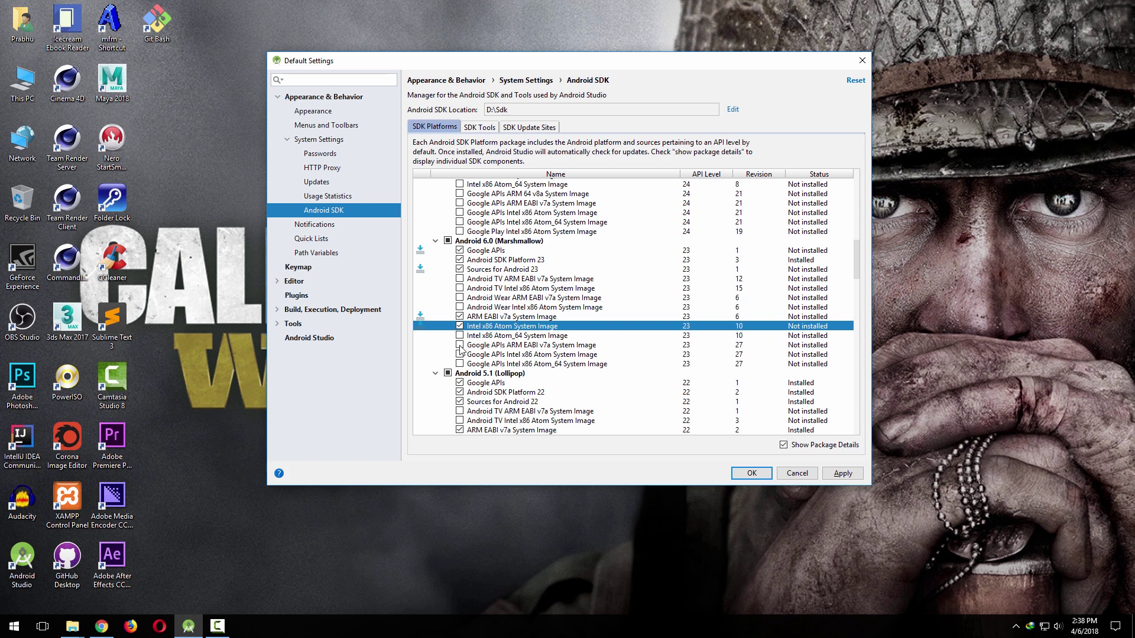
{"action": "left_click", "coordinate": [460, 345]}
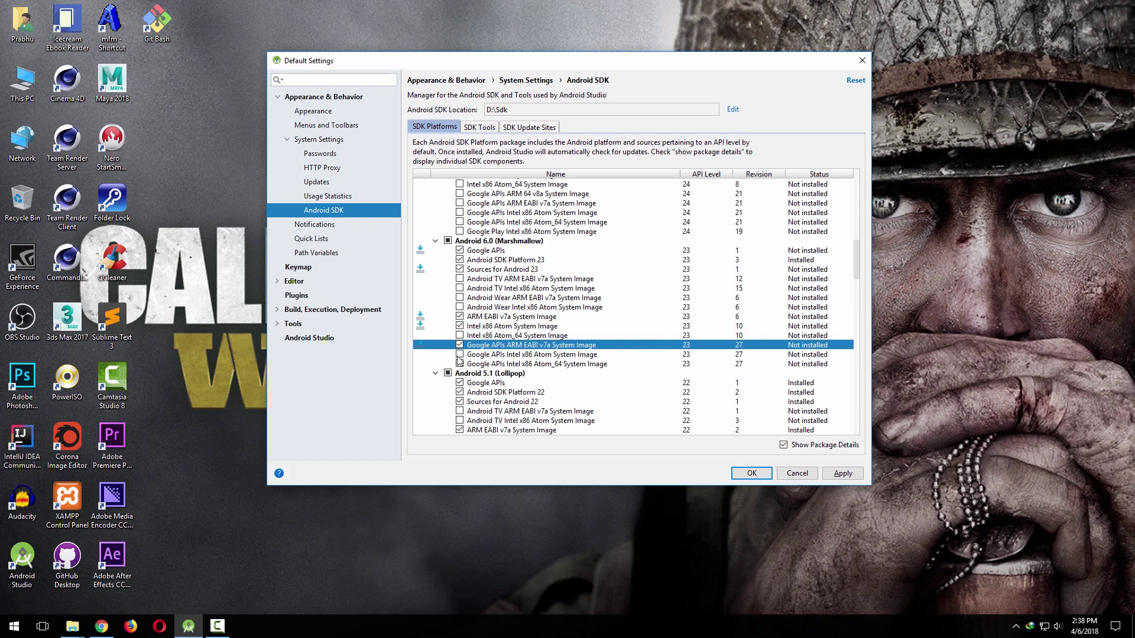
{"action": "left_click", "coordinate": [460, 355]}
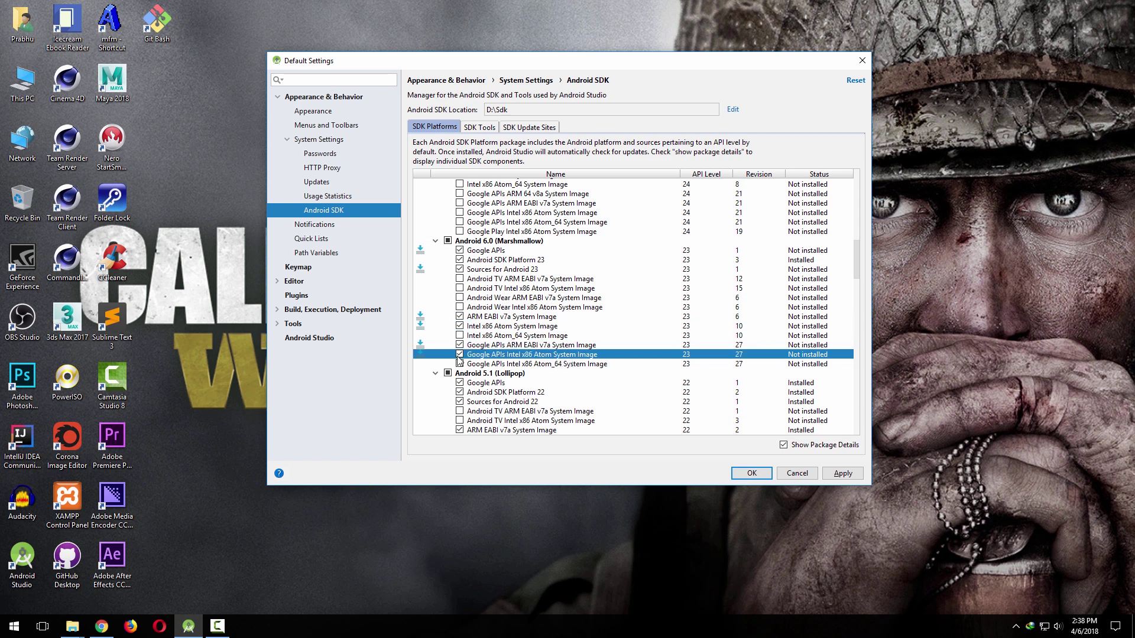
- Install the selected Android 6.0 (Marshmallow) components, finish the Component Installer and apply the settings
{"action": "left_click", "coordinate": [854, 475]}
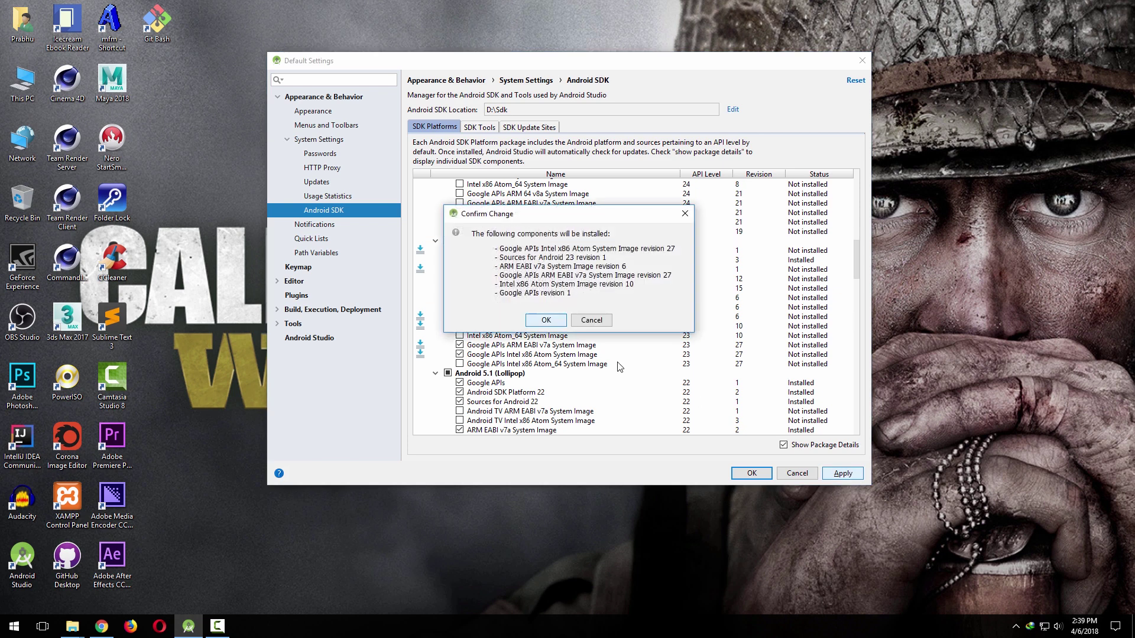
{"action": "left_click", "coordinate": [547, 321]}
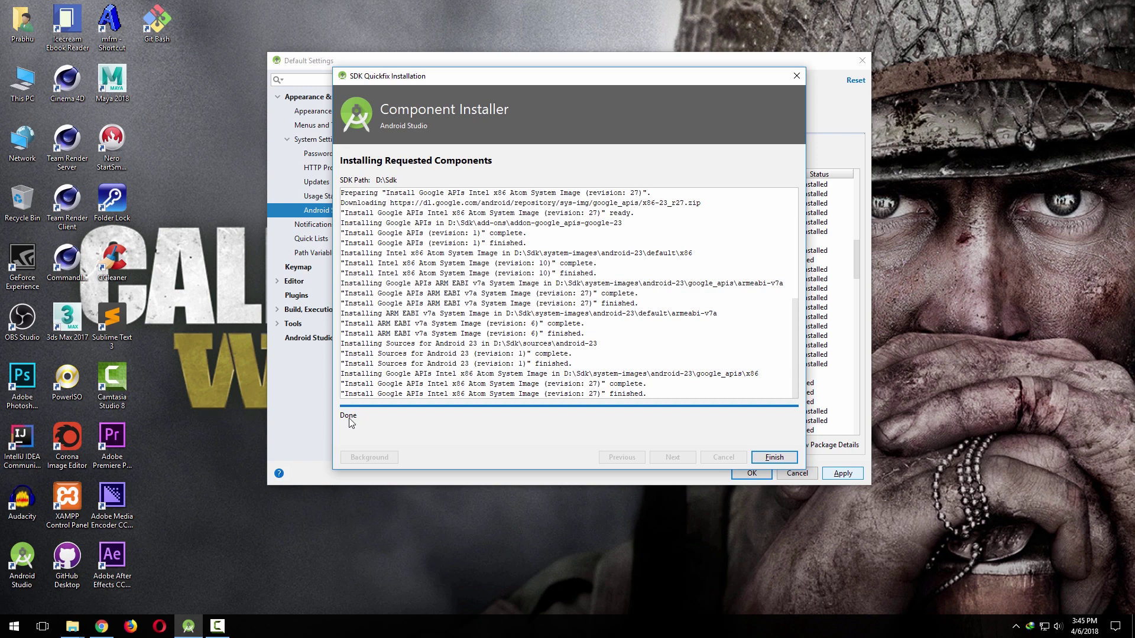
{"action": "left_click", "coordinate": [774, 458]}
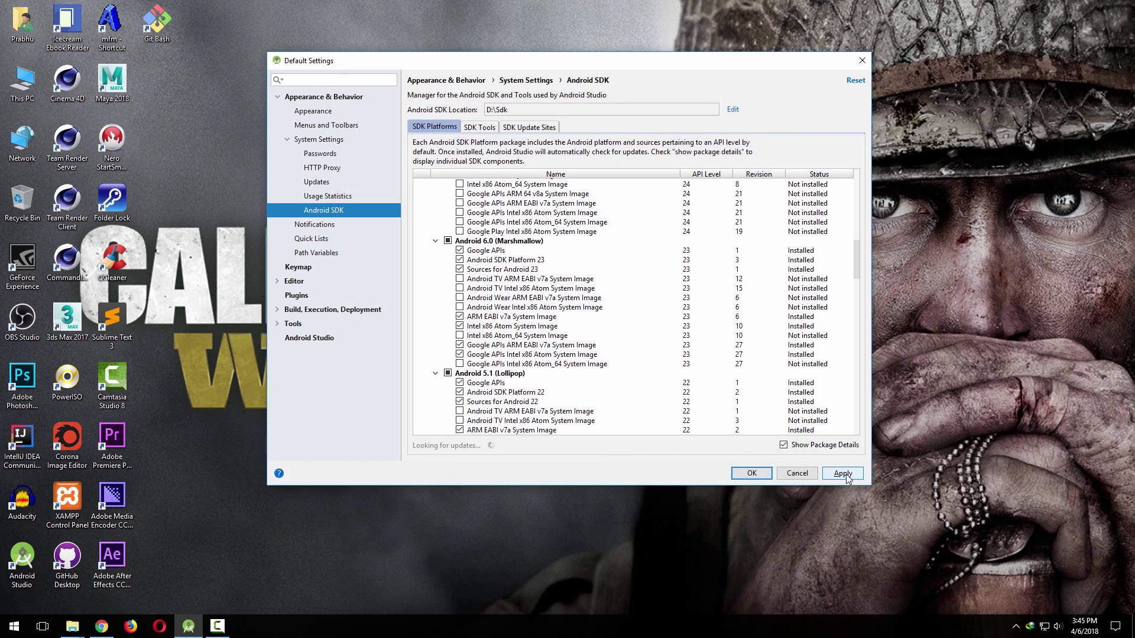
{"action": "left_click", "coordinate": [848, 478]}
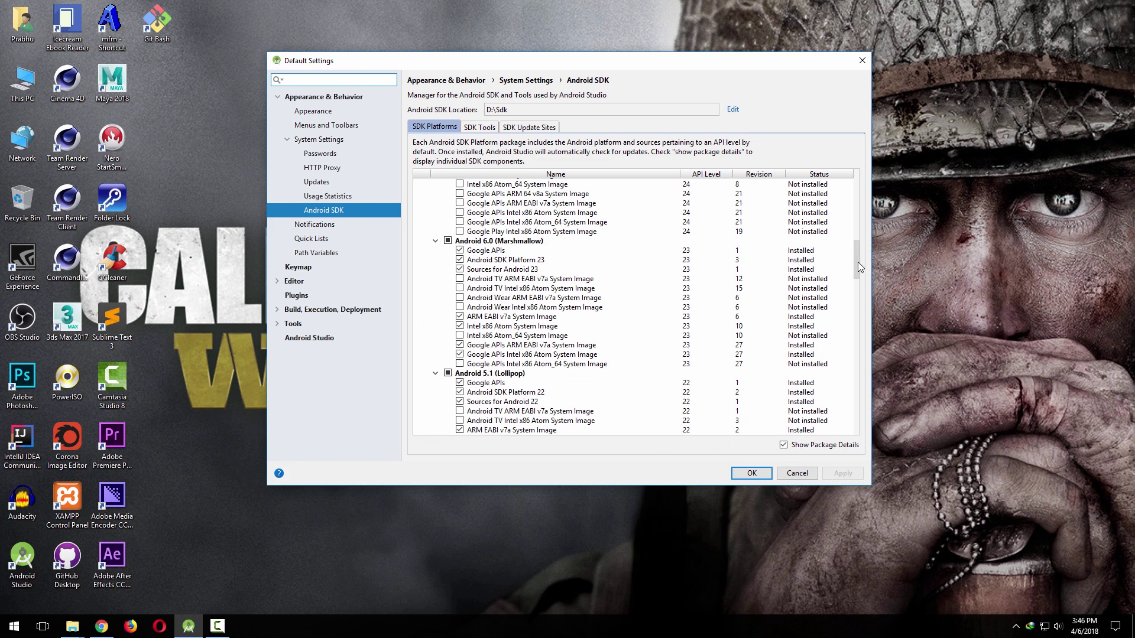
- Select all Android 7.0 (Nougat) packages except the Android TV image, the two ARM 64 v8a images and the two Intel x86 Atom_64 images
{"action": "left_click_drag", "start_coordinate": [857, 262], "coordinate": [864, 235]}
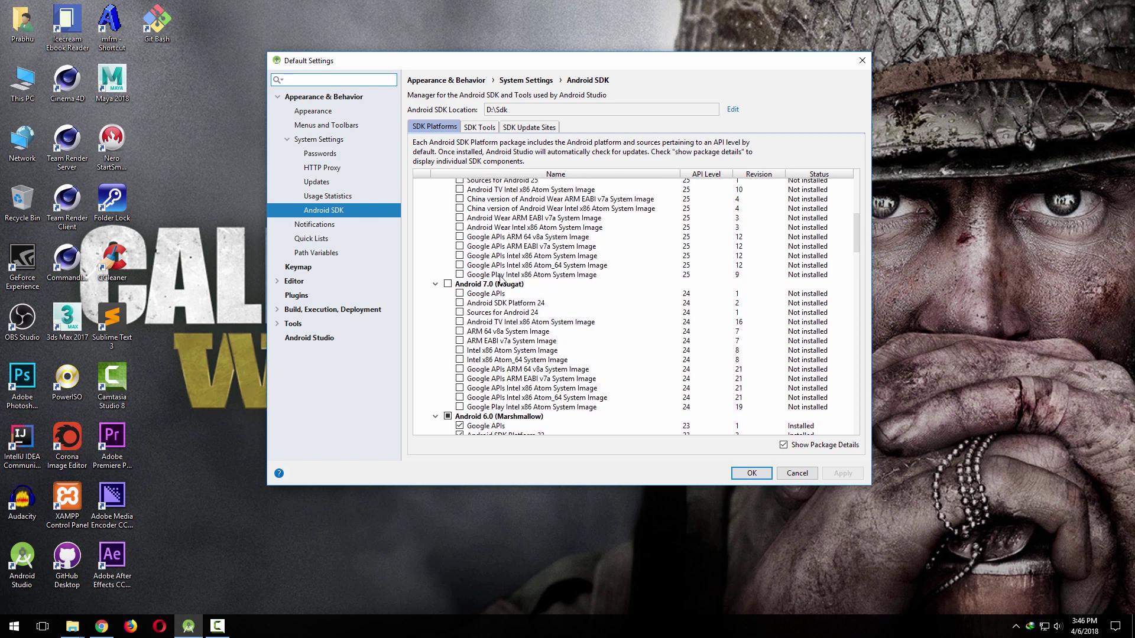
{"action": "left_click", "coordinate": [449, 284]}
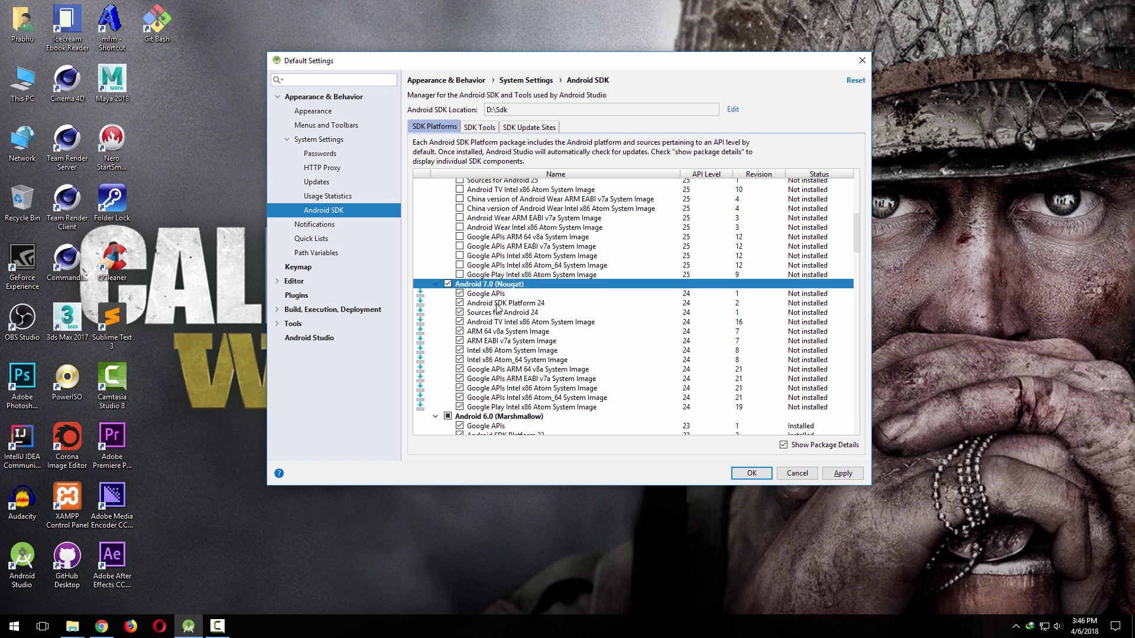
{"action": "left_click", "coordinate": [460, 322]}
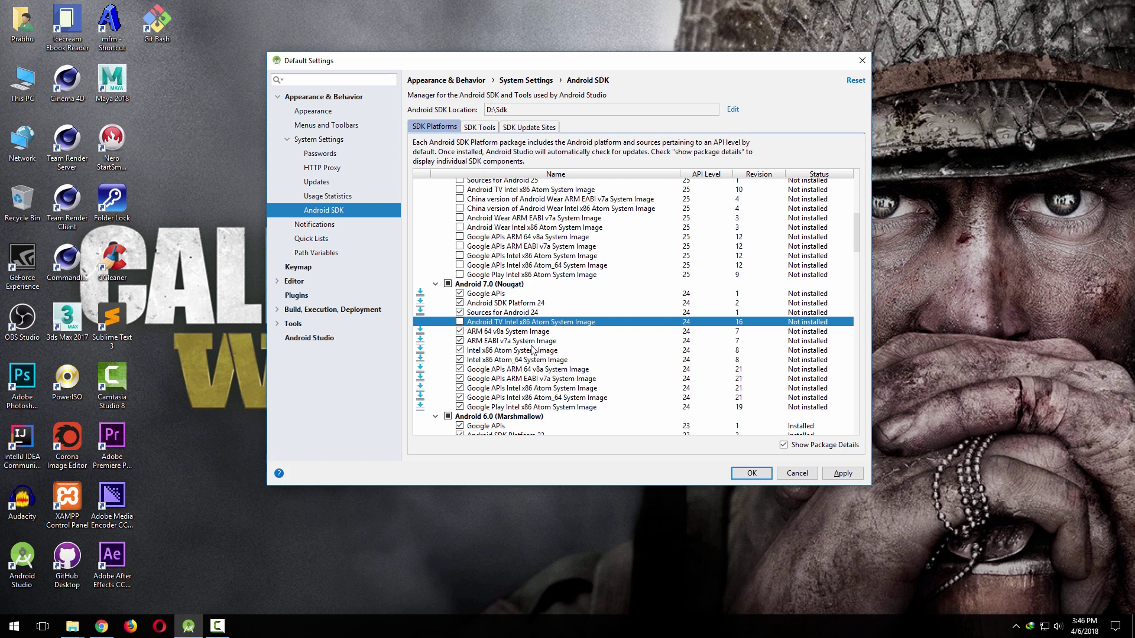
{"action": "left_click", "coordinate": [460, 333]}
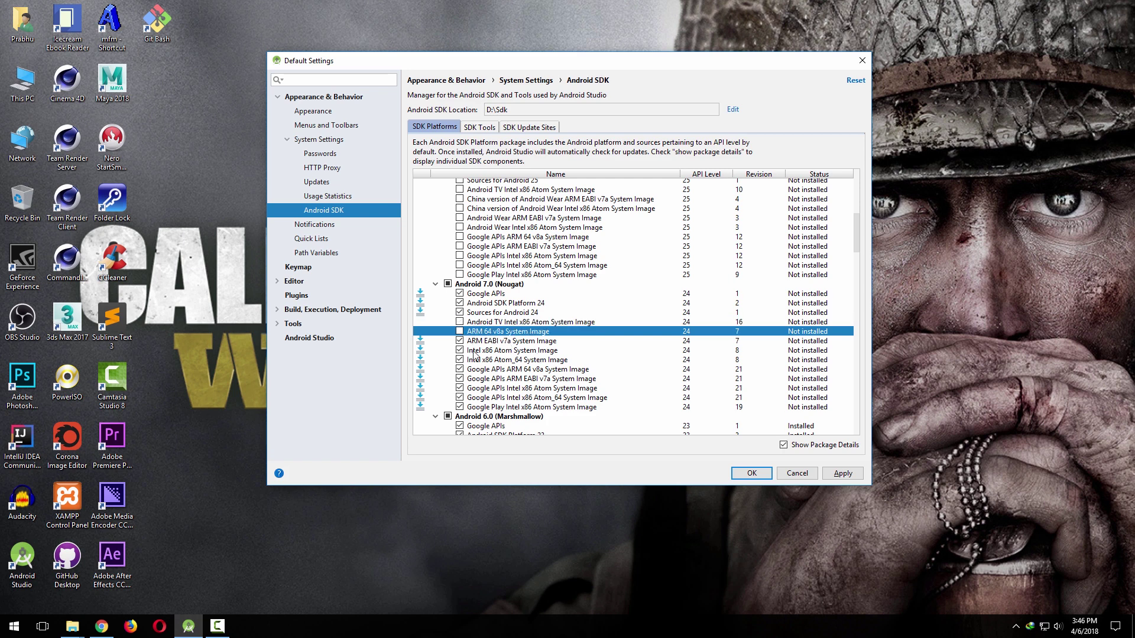
{"action": "left_click", "coordinate": [461, 360]}
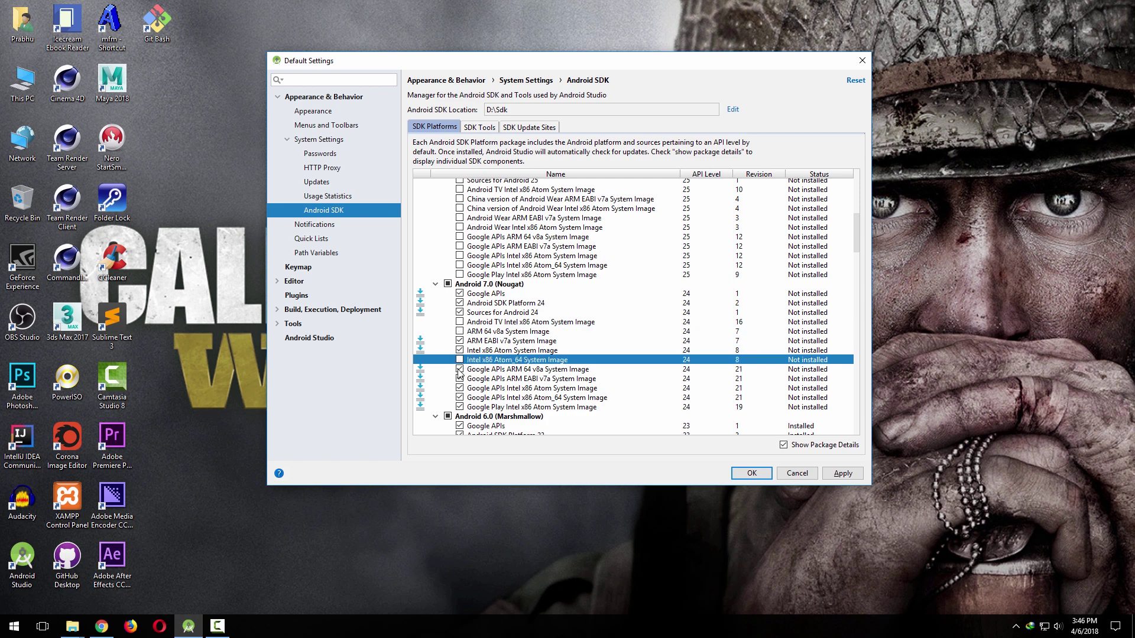
{"action": "left_click", "coordinate": [459, 370]}
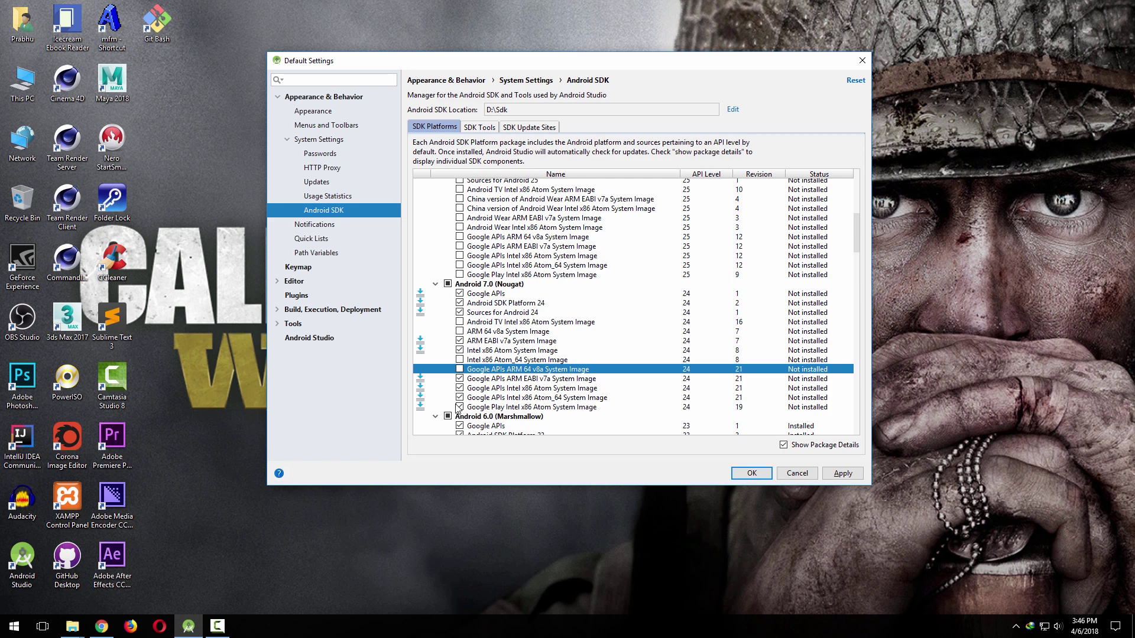
{"action": "left_click", "coordinate": [459, 398]}
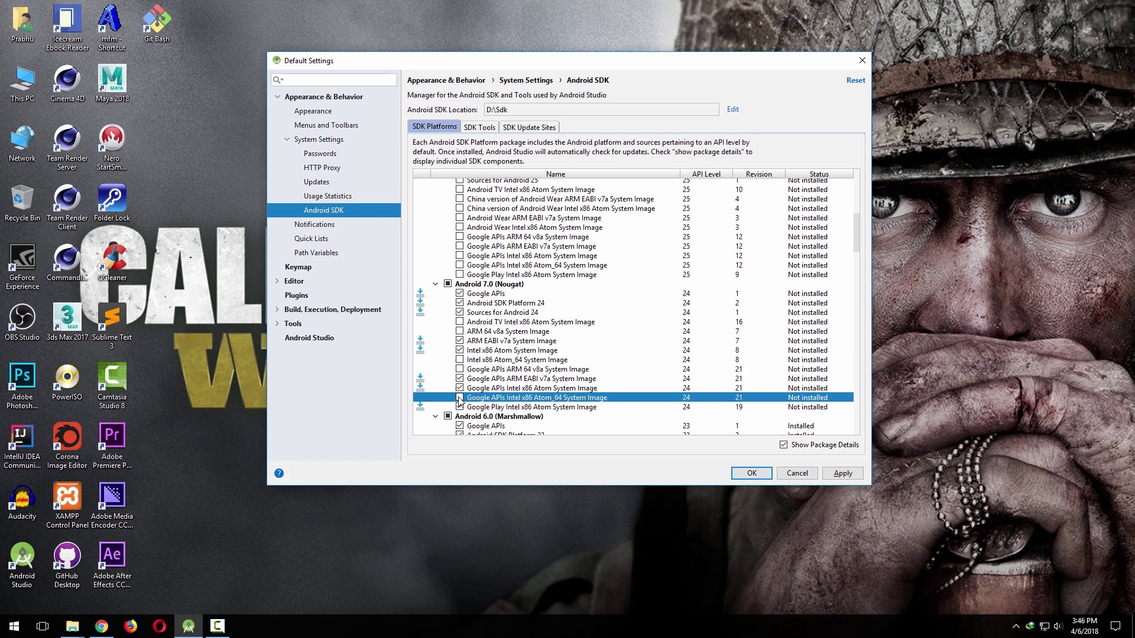
- Install the selected Android 7.0 (Nougat) components, finish the Component Installer and apply the settings
{"action": "left_click", "coordinate": [835, 474]}
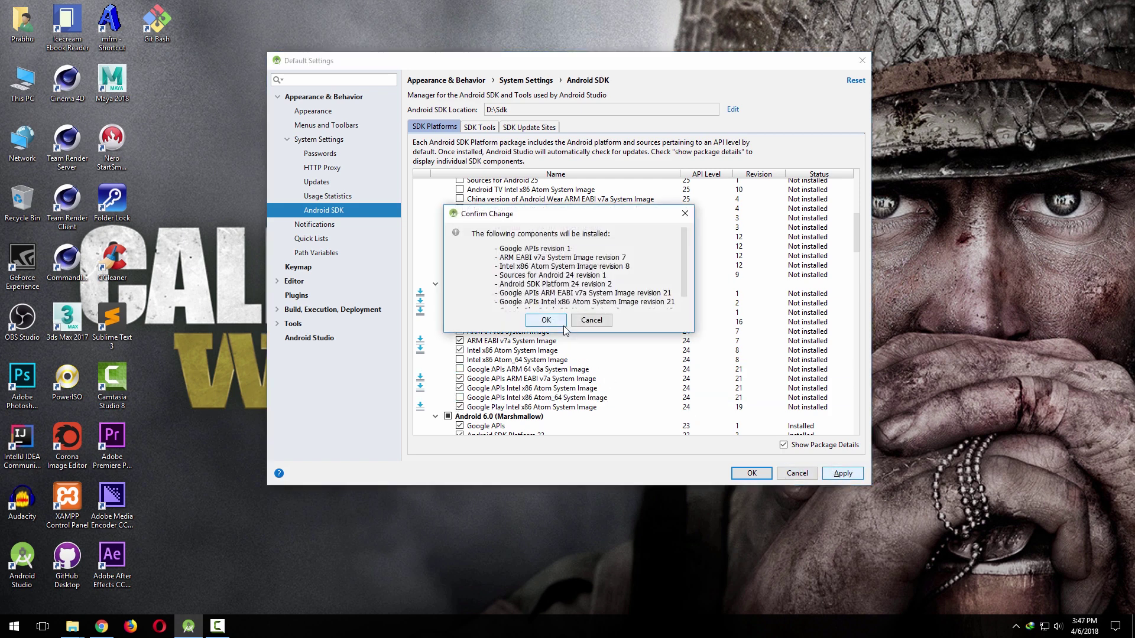
{"action": "left_click", "coordinate": [546, 320]}
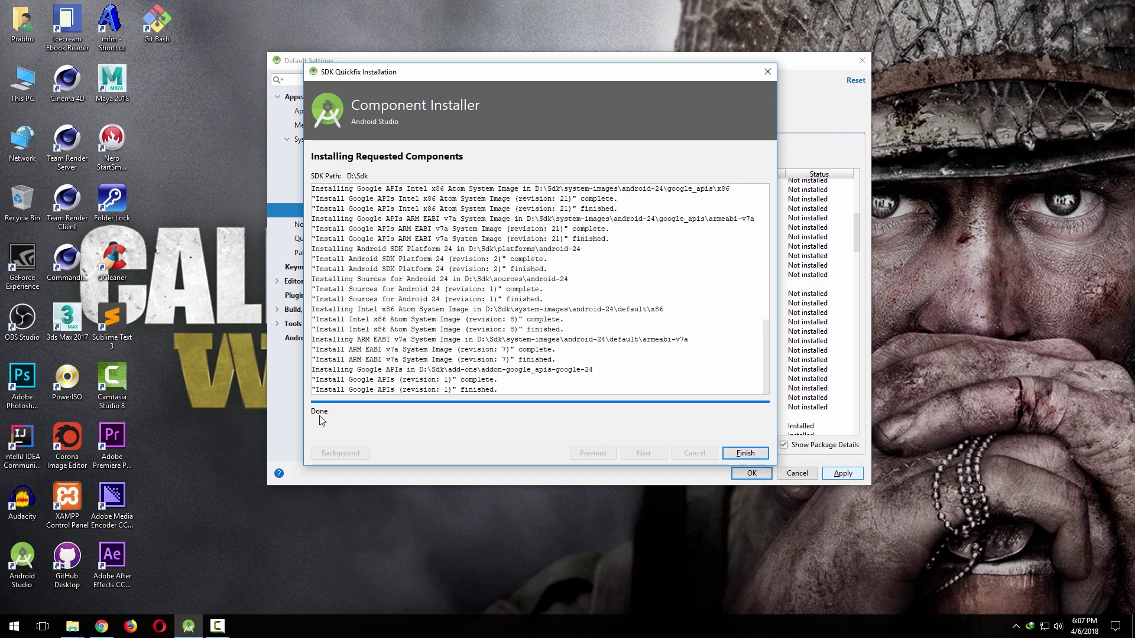
{"action": "left_click", "coordinate": [746, 454]}
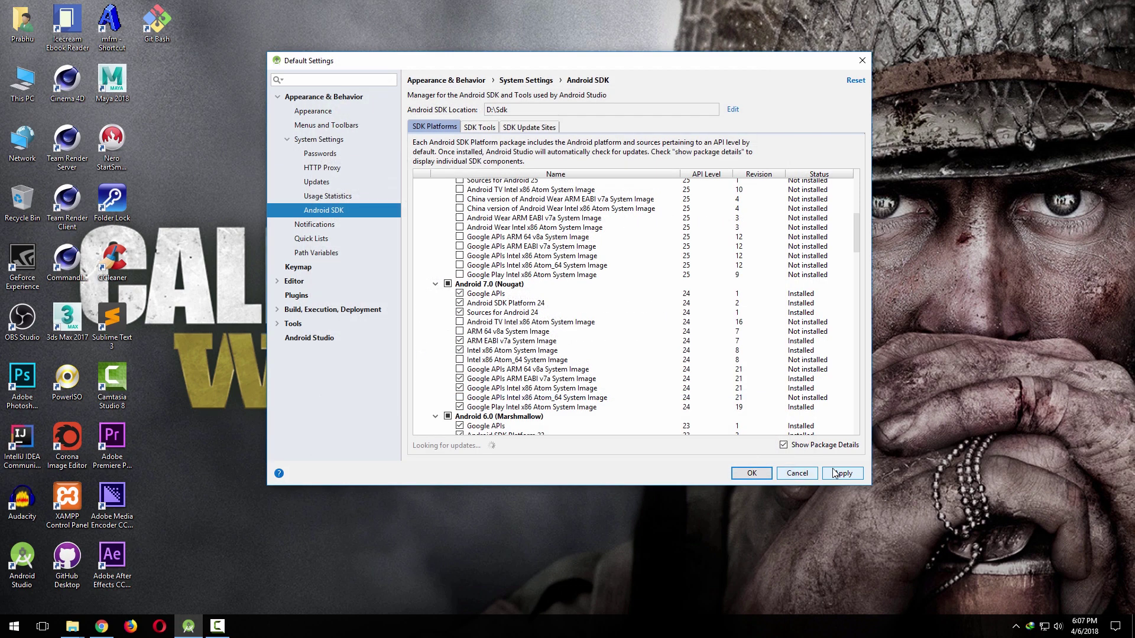
{"action": "left_click", "coordinate": [842, 473]}
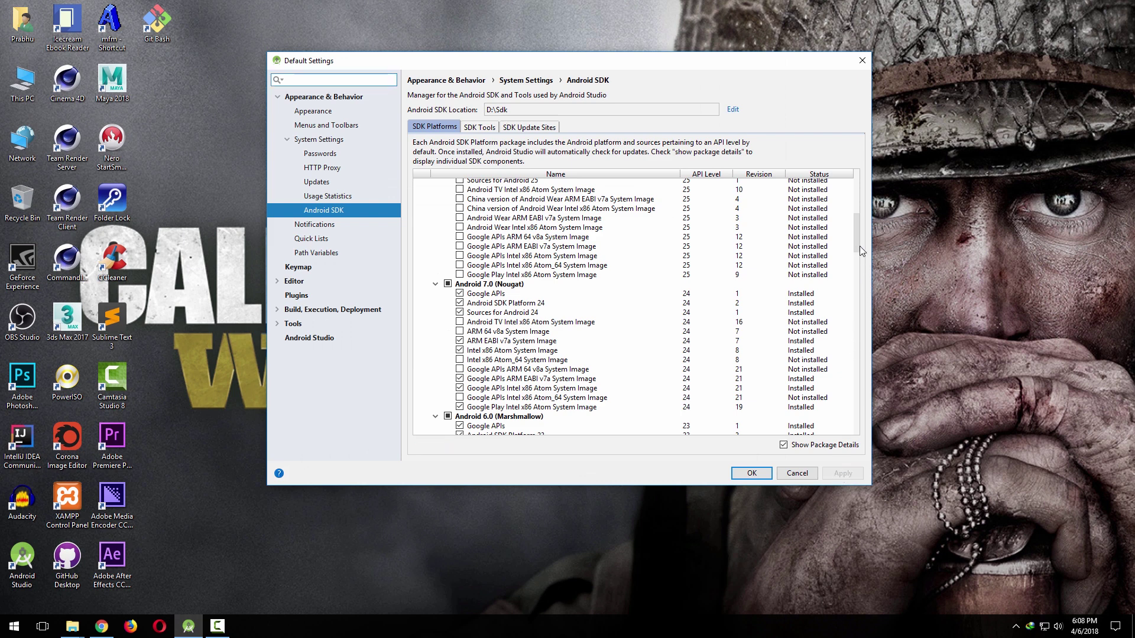
- Select Android SDK Platform 25, its sources, and the Google APIs ARM EABI v7a, Google APIs Intel x86 Atom and Google Play Intel x86 Atom images
{"action": "left_click_drag", "start_coordinate": [856, 244], "coordinate": [856, 228]}
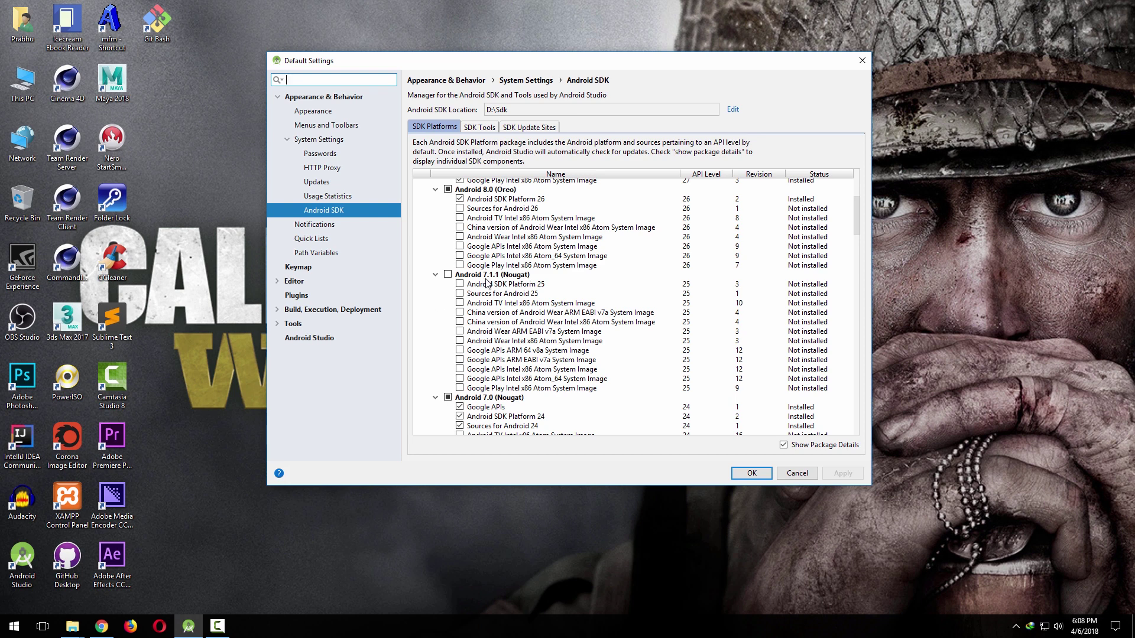
{"action": "left_click", "coordinate": [460, 285]}
{"action": "left_click", "coordinate": [460, 294]}
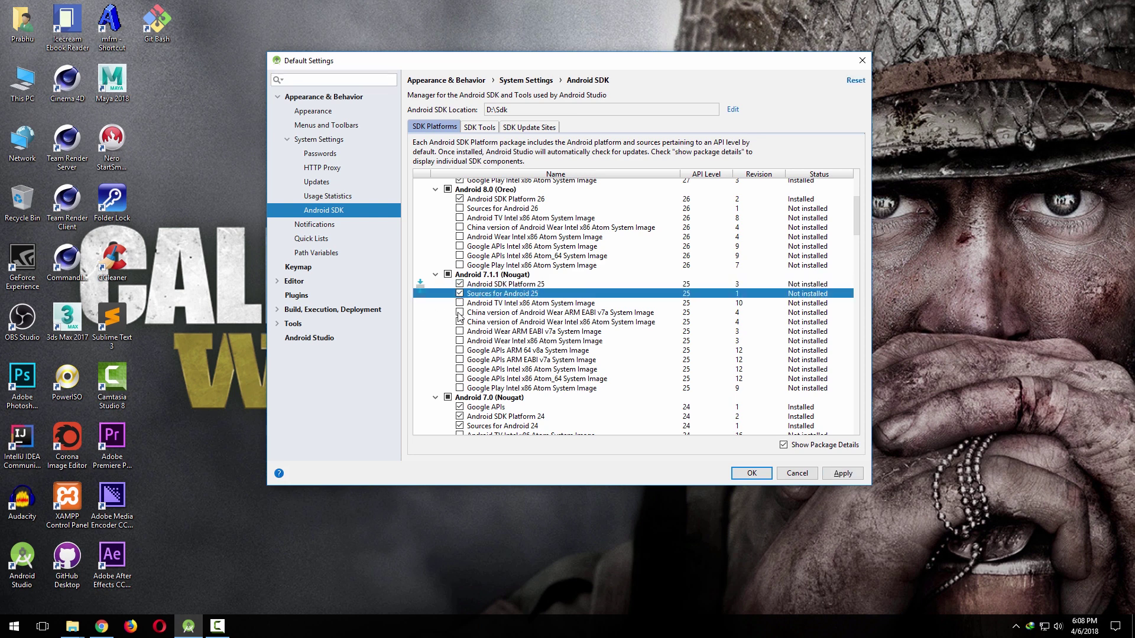
{"action": "left_click", "coordinate": [459, 353]}
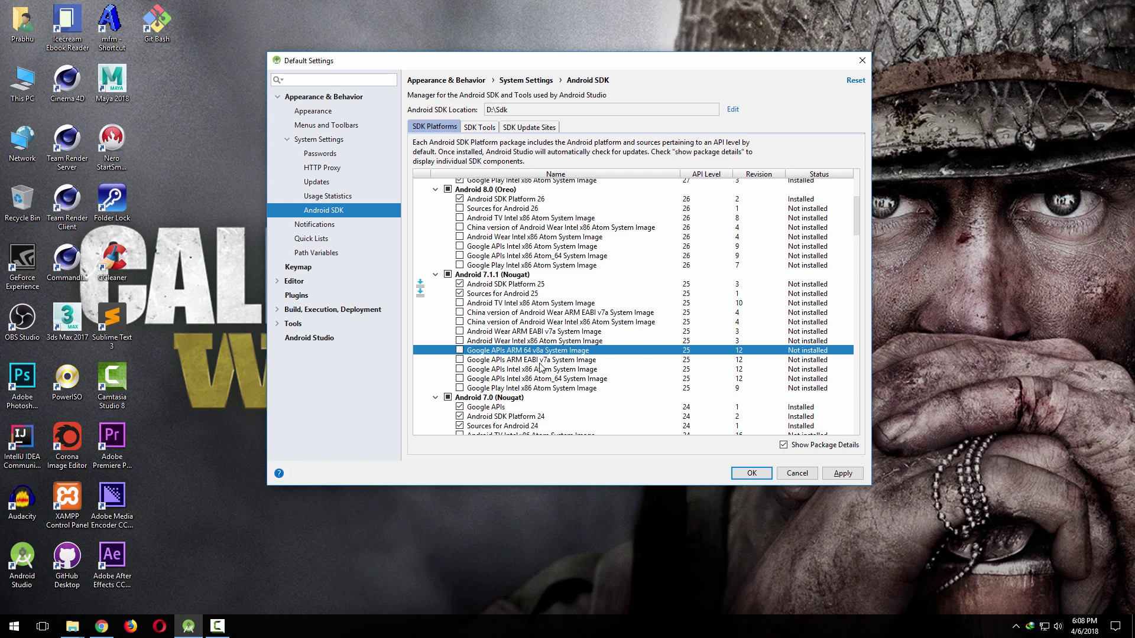
{"action": "left_click", "coordinate": [459, 360]}
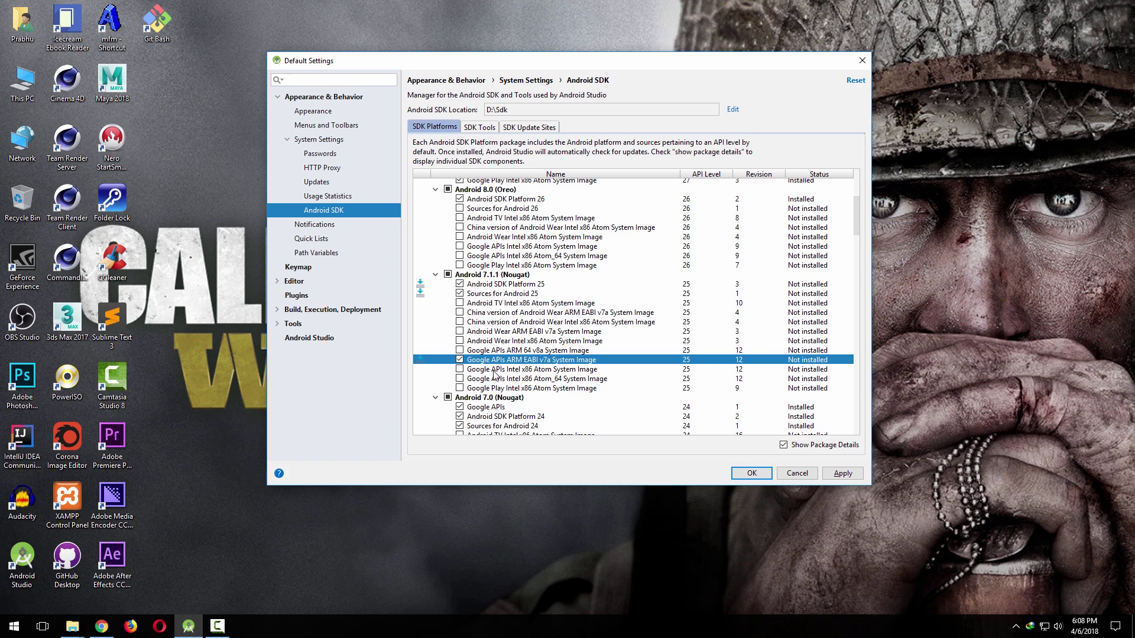
{"action": "left_click", "coordinate": [460, 369]}
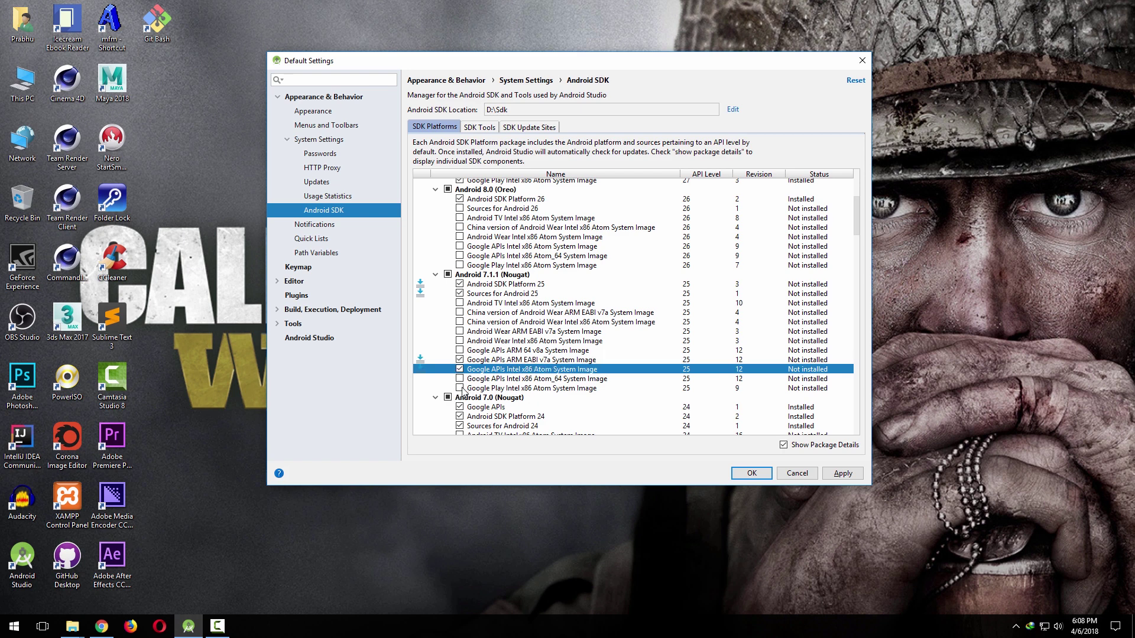
{"action": "left_click", "coordinate": [460, 389]}
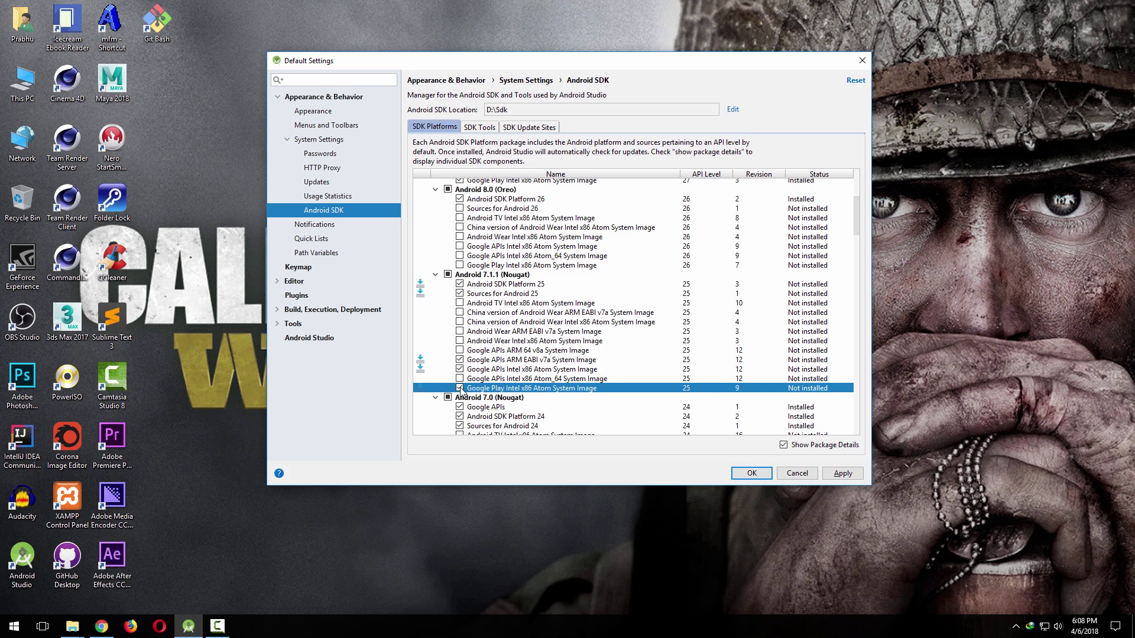
- Install the selected Android 7.1.1 (Nougat) components and finish the Component Installer
{"action": "left_click", "coordinate": [831, 476]}
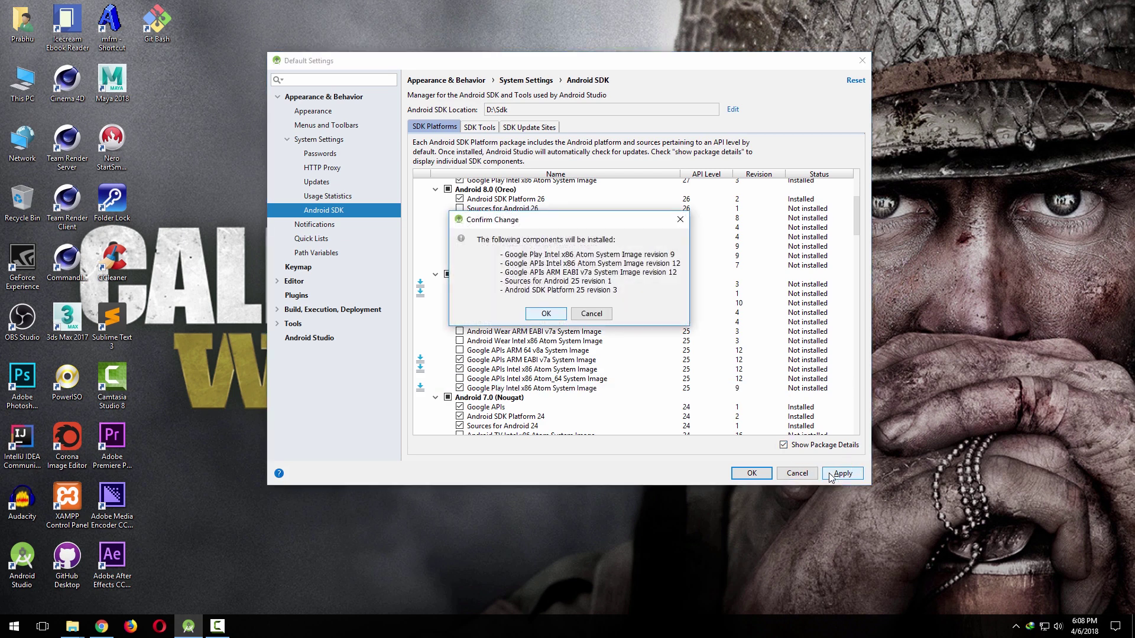
{"action": "left_click", "coordinate": [550, 315]}
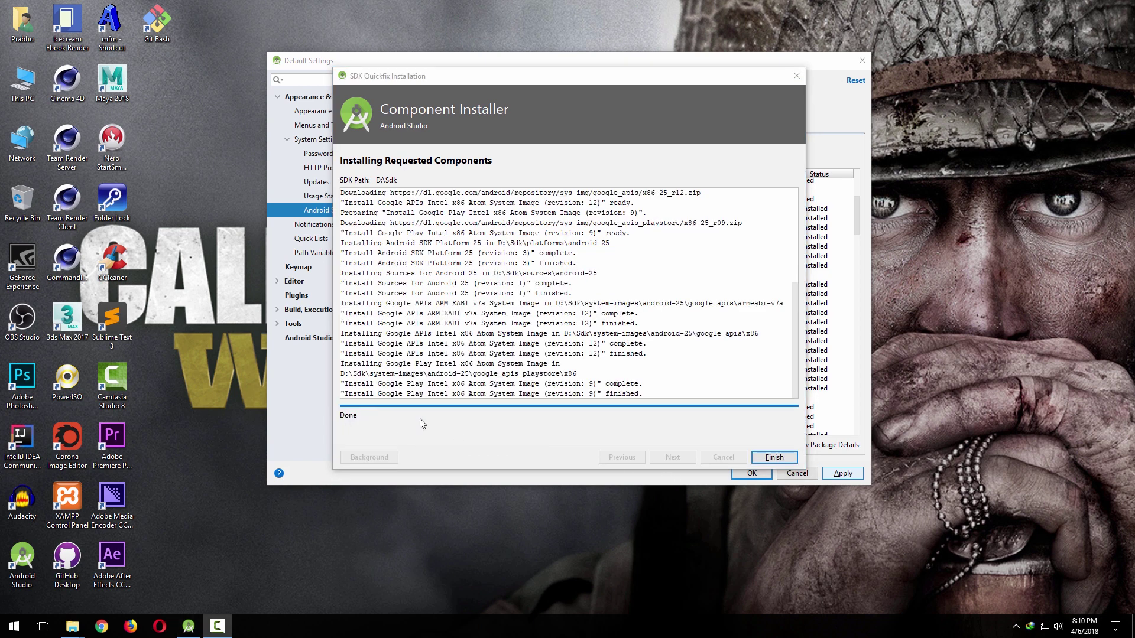
{"action": "left_click", "coordinate": [781, 459]}
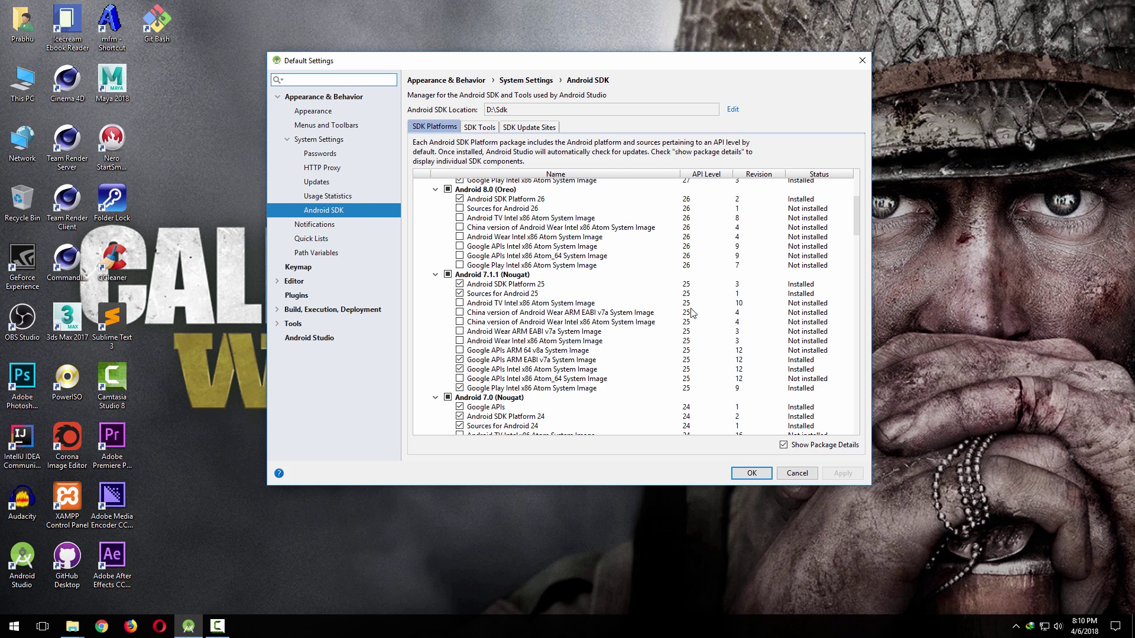
- Select Sources for Android 26 and the Google APIs and Google Play Intel x86 Atom system images under Android 8.0 (Oreo)
{"action": "left_click_drag", "start_coordinate": [858, 214], "coordinate": [859, 194]}
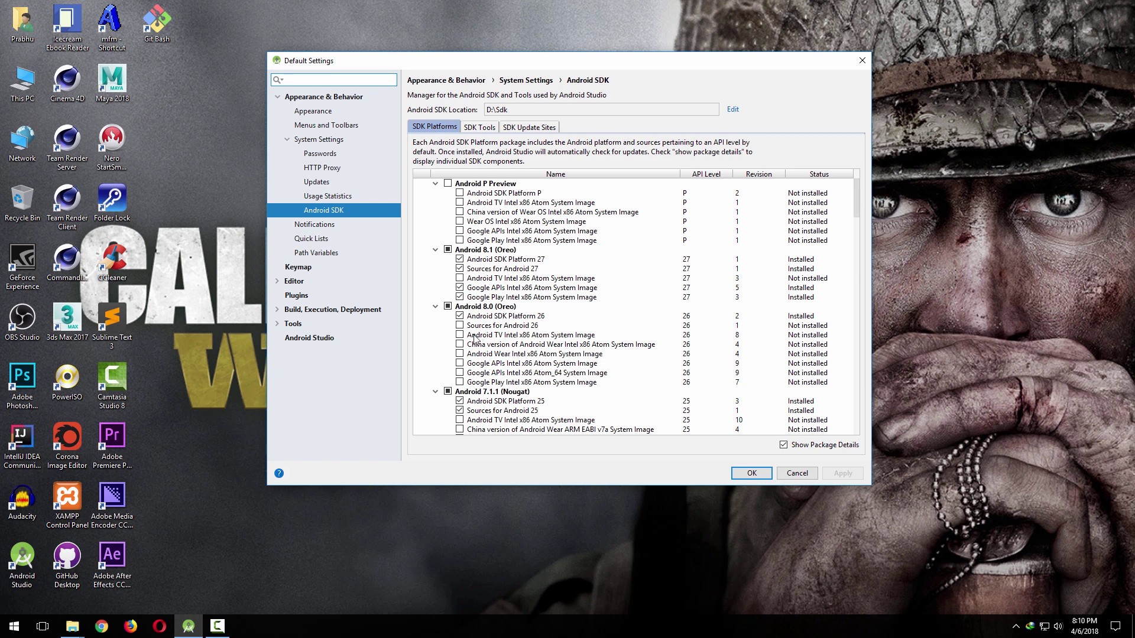
{"action": "left_click", "coordinate": [460, 325]}
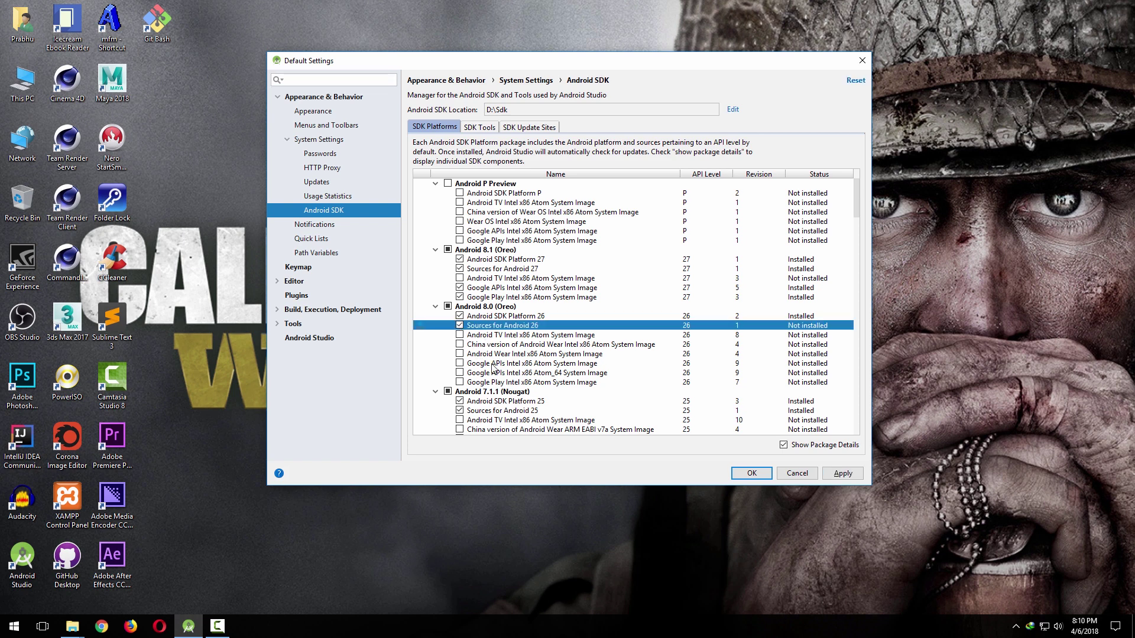
{"action": "left_click", "coordinate": [460, 364]}
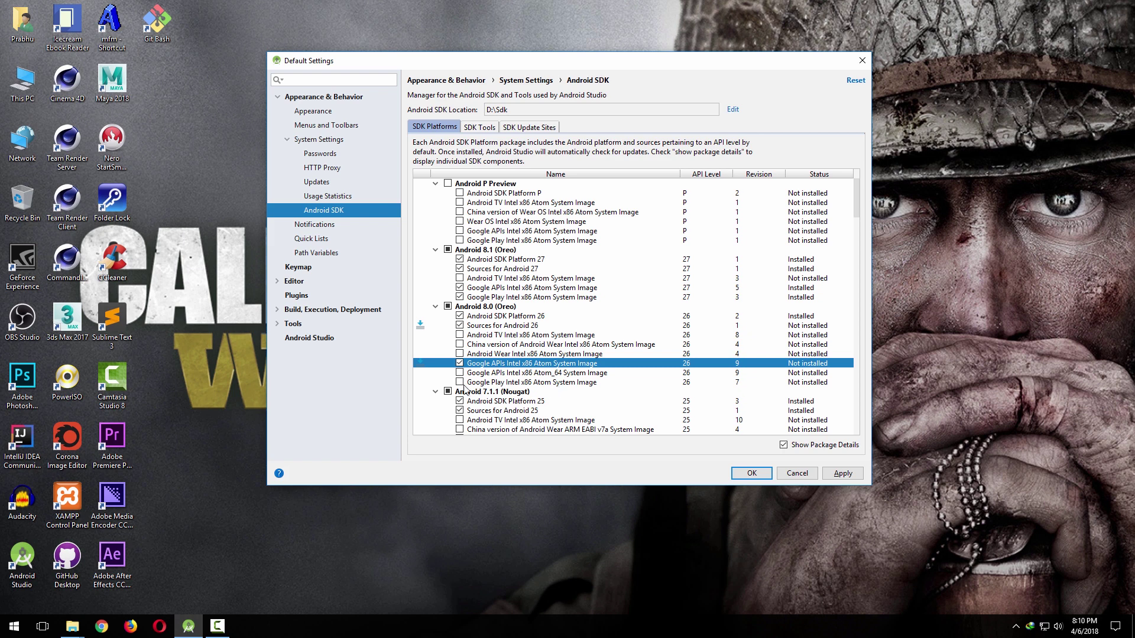
{"action": "left_click", "coordinate": [460, 383]}
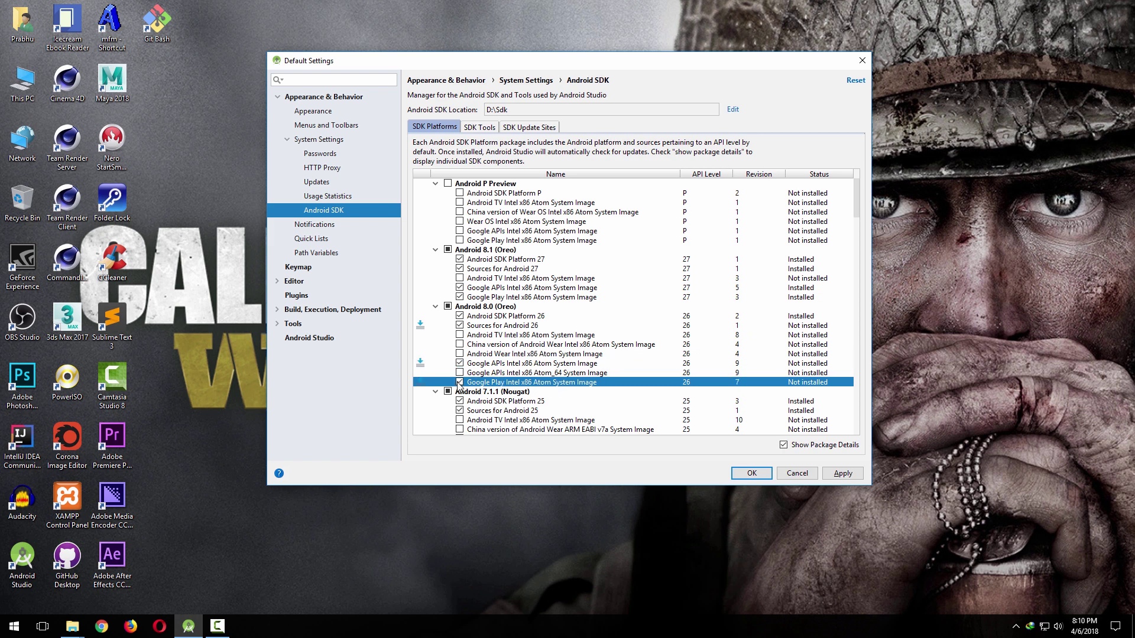
- Install the selected Android 8.0 (Oreo) components, accepting the android-sdk-preview-license, then finish the Component Installer and close the settings with the changes kept
{"action": "left_click", "coordinate": [842, 474]}
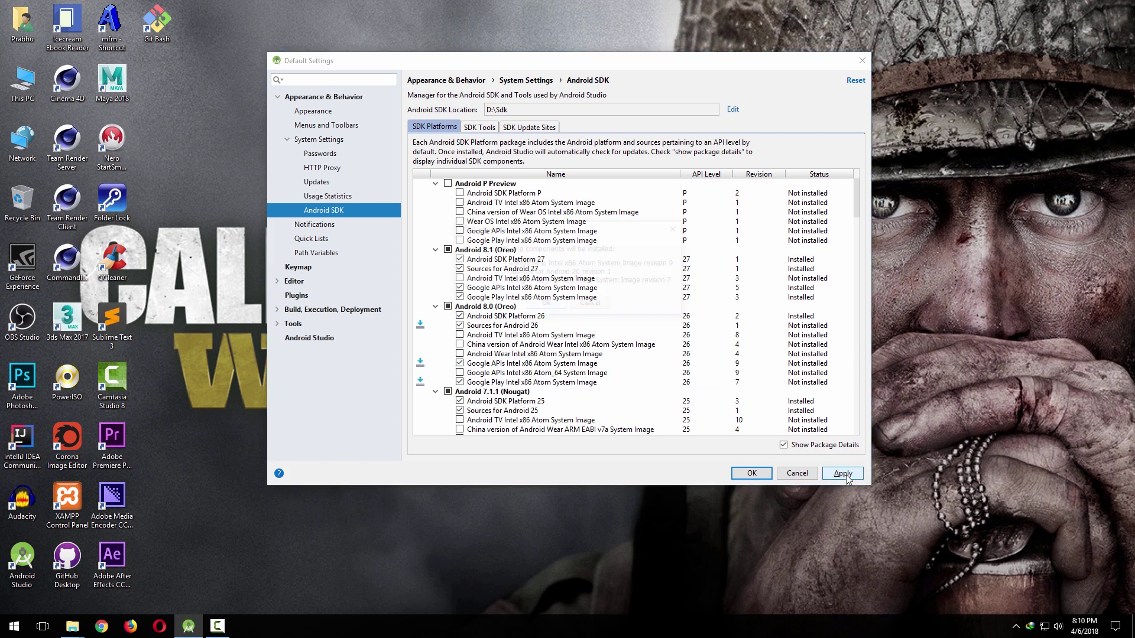
{"action": "left_click", "coordinate": [547, 306]}
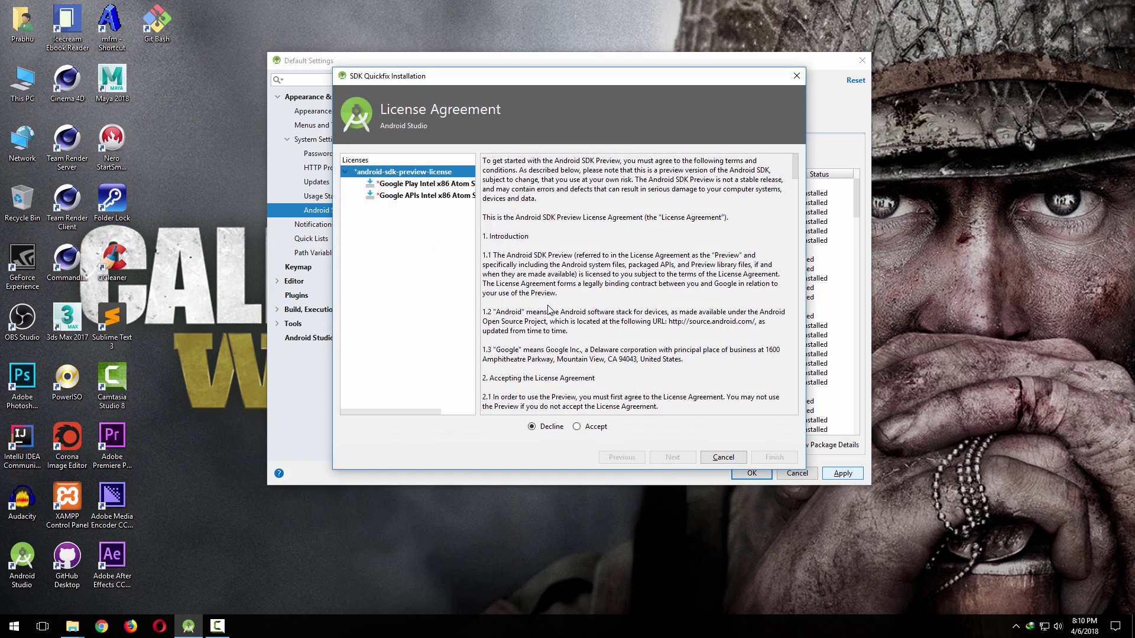
{"action": "left_click", "coordinate": [577, 427]}
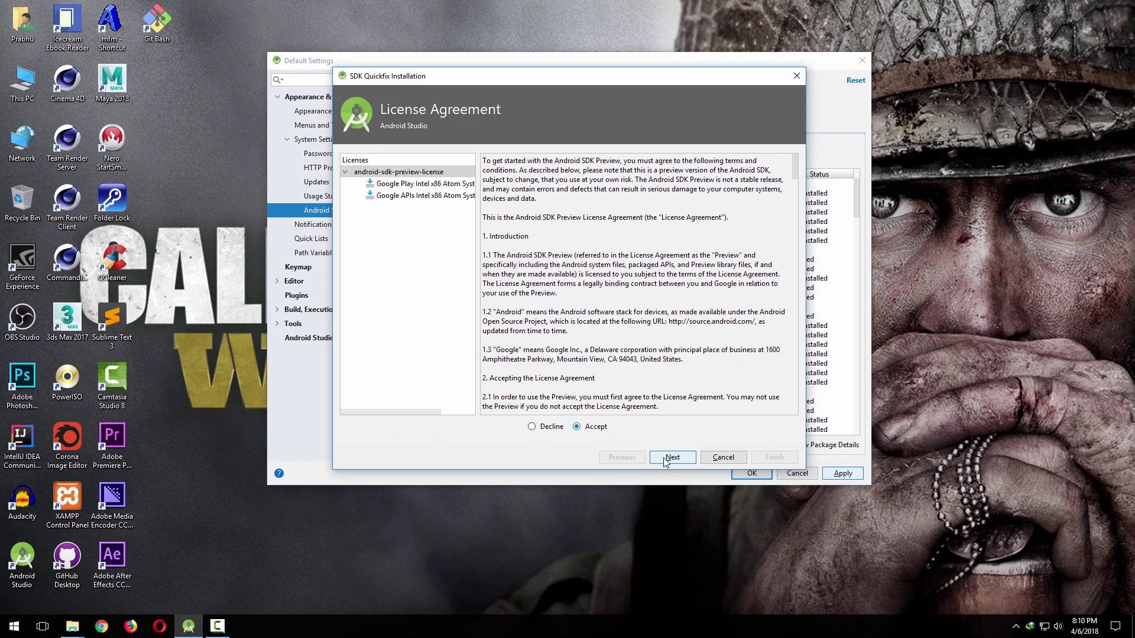
{"action": "left_click", "coordinate": [666, 460]}
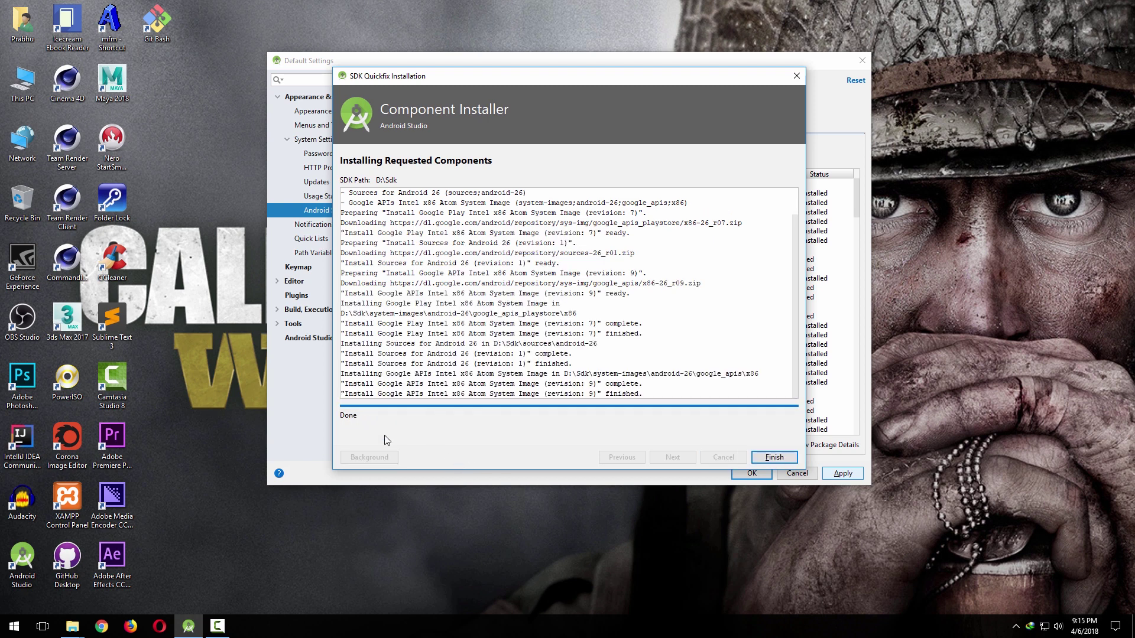
{"action": "left_click", "coordinate": [774, 457]}
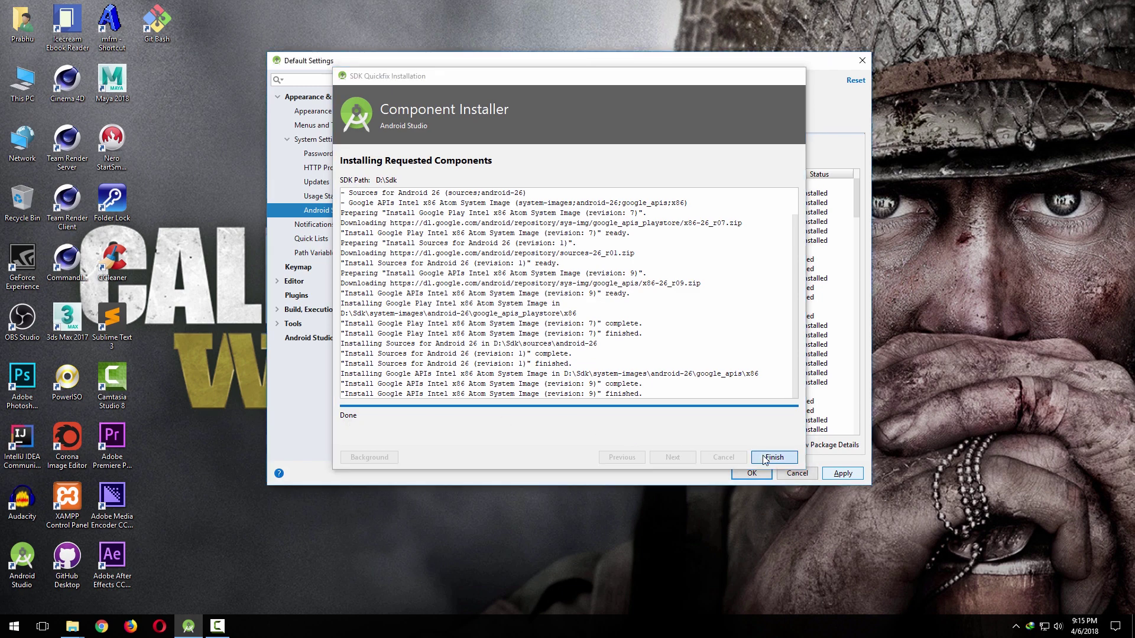
{"action": "left_click_drag", "start_coordinate": [857, 204], "coordinate": [880, 321]}
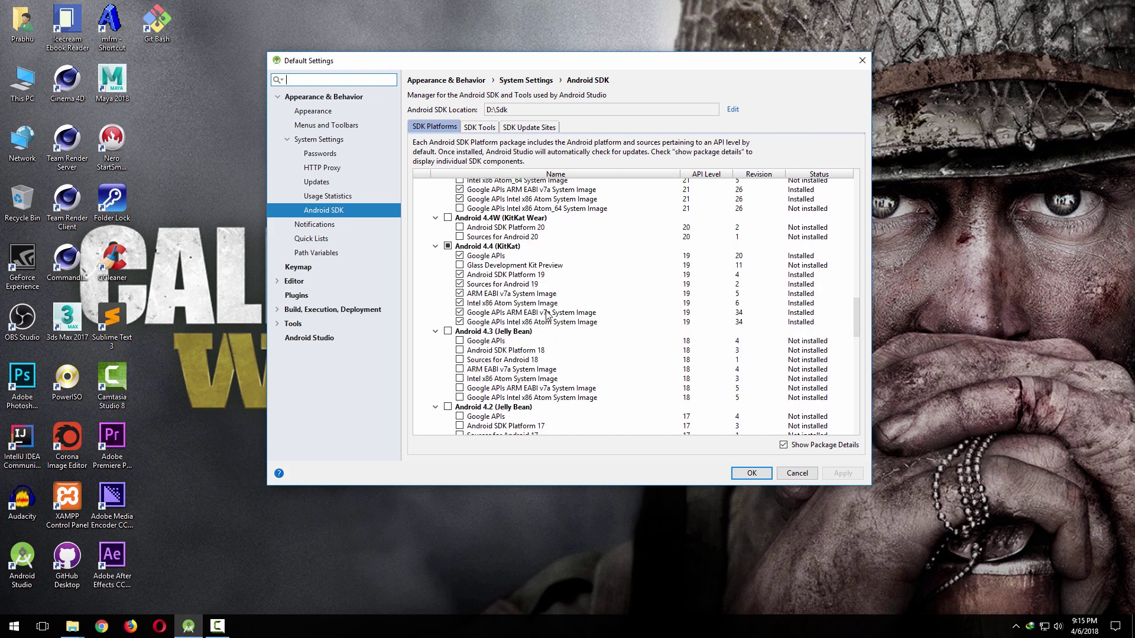
{"action": "left_click", "coordinate": [746, 473]}
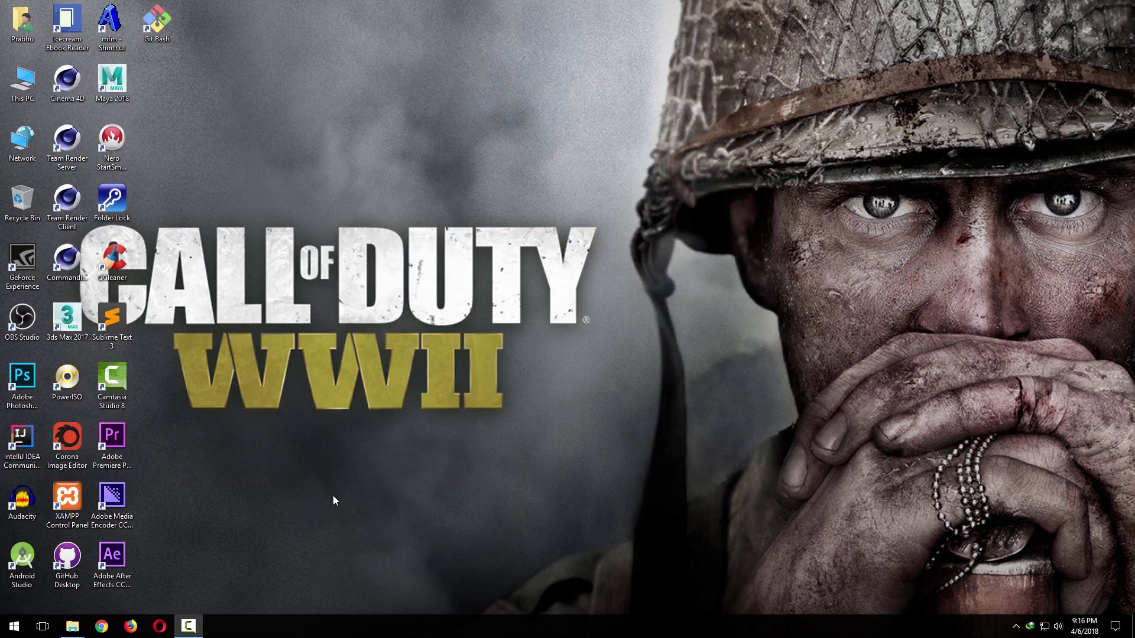
- Switch to the File Explorer window showing AppData\Local\Android and permanently delete the old Sdk folder there
{"action": "mouse_move", "coordinate": [77, 630]}
{"action": "left_click", "coordinate": [219, 565]}
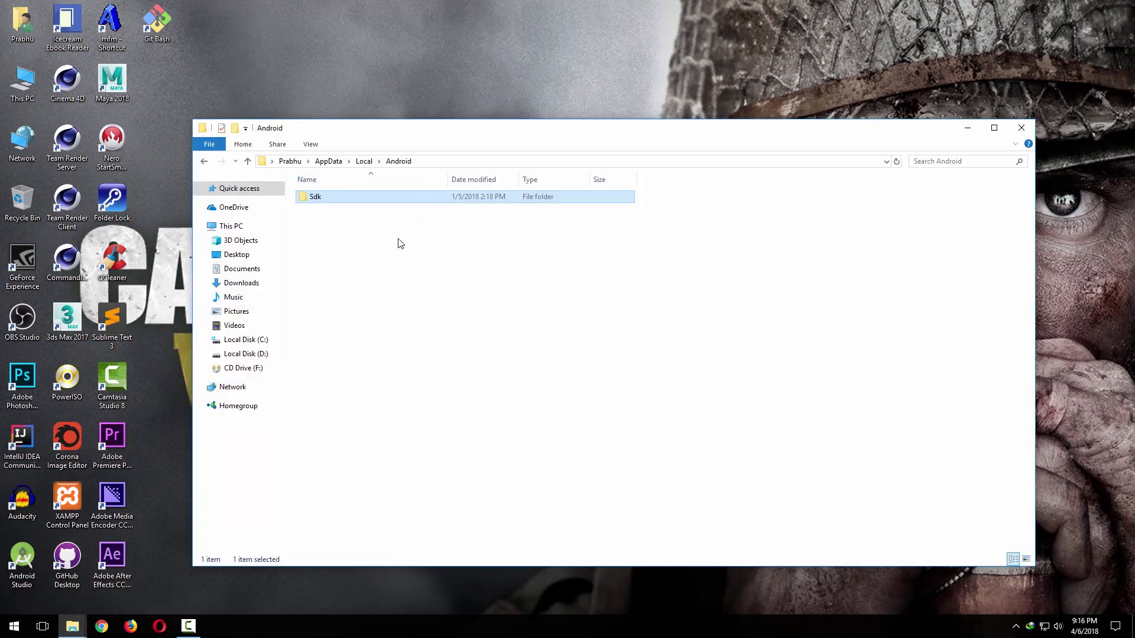
{"action": "right_click", "coordinate": [302, 201]}
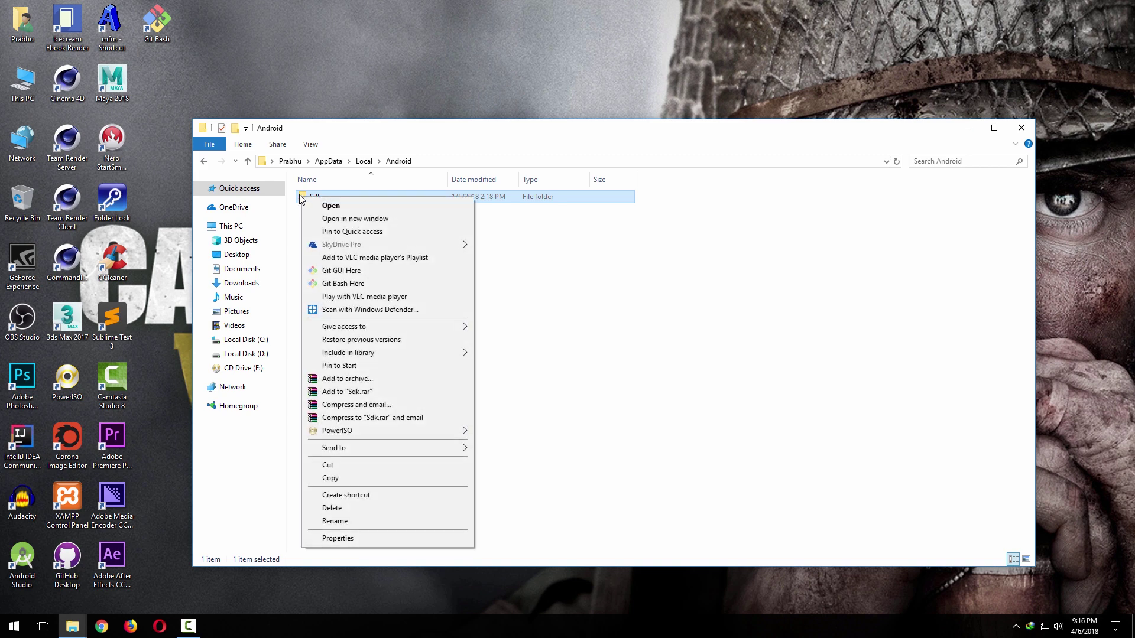
{"action": "key", "text": "Escape"}
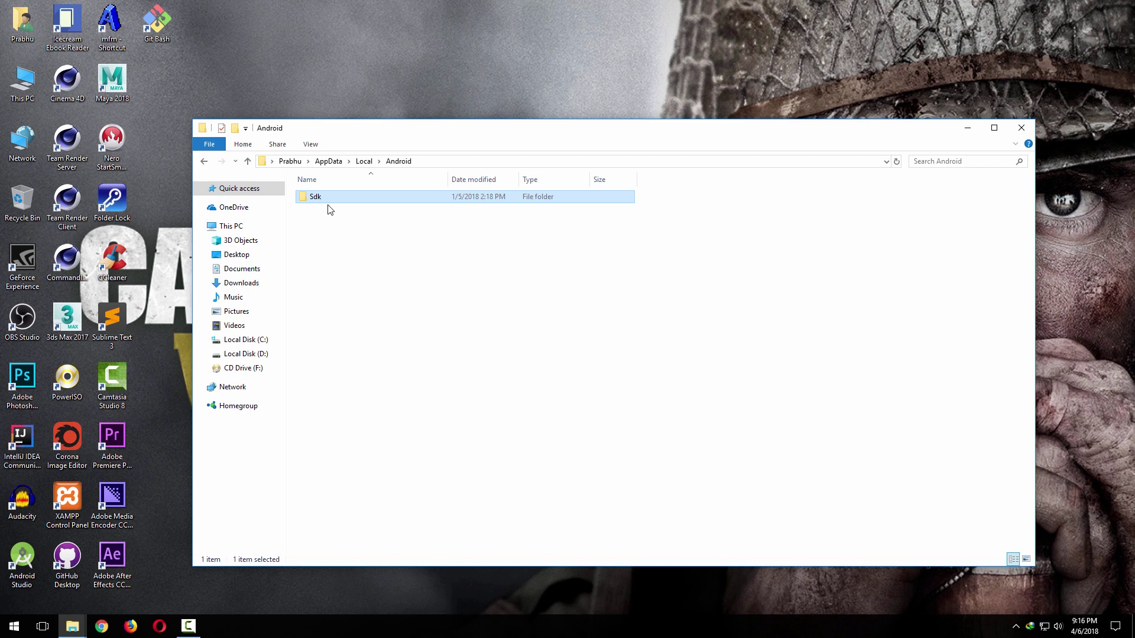
{"action": "key", "text": "shift+Delete"}
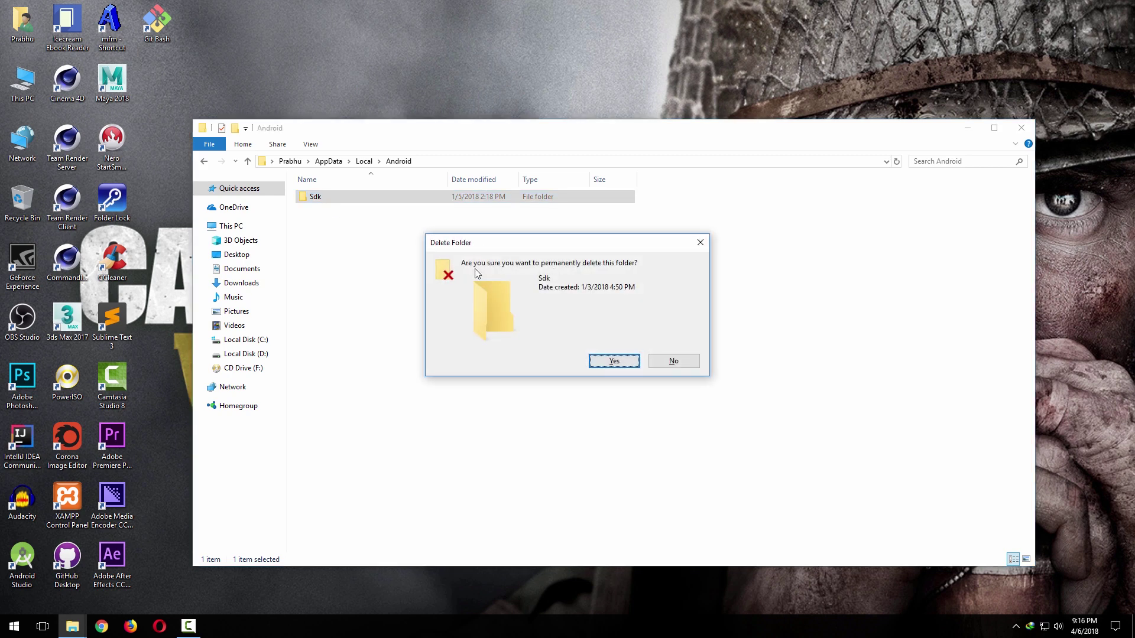
{"action": "left_click", "coordinate": [612, 362]}
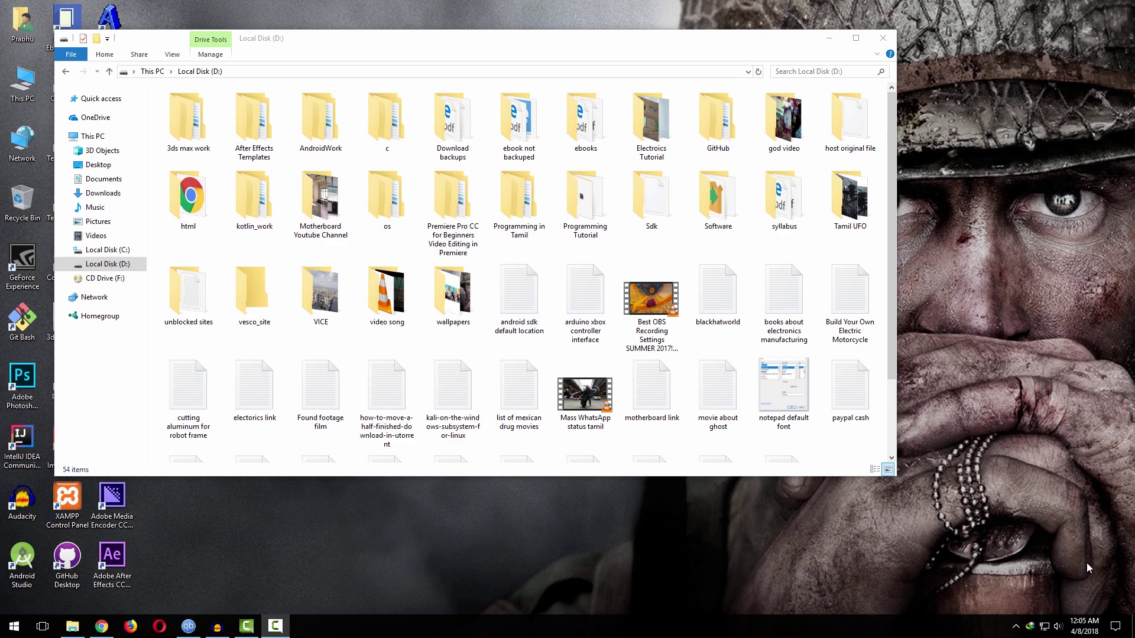
- Examine the size and contents of the Sdk folder on Local Disk (D:) in its properties, then close them without changes
{"action": "left_click", "coordinate": [654, 214]}
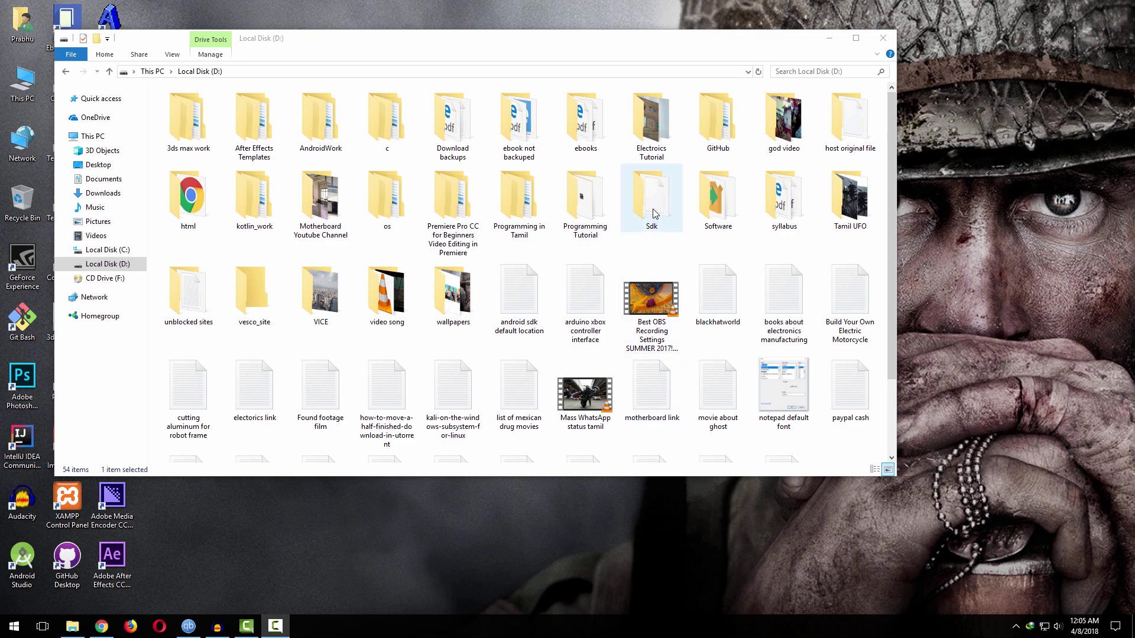
{"action": "right_click", "coordinate": [654, 212]}
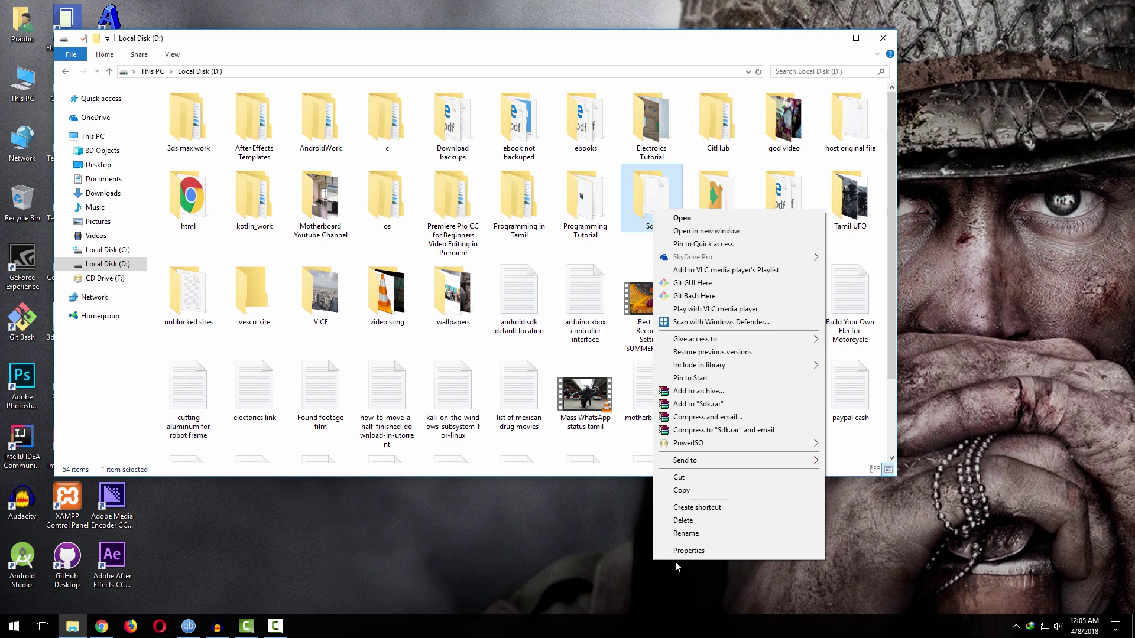
{"action": "left_click", "coordinate": [689, 550]}
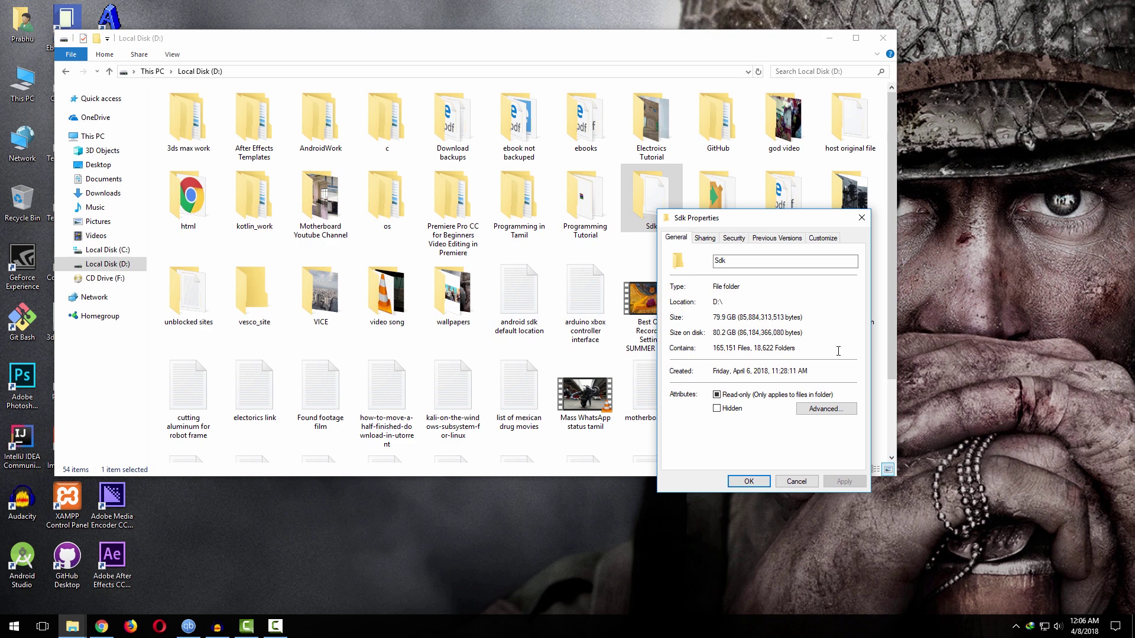
{"action": "left_click", "coordinate": [800, 481]}
{"action": "left_click", "coordinate": [281, 625]}
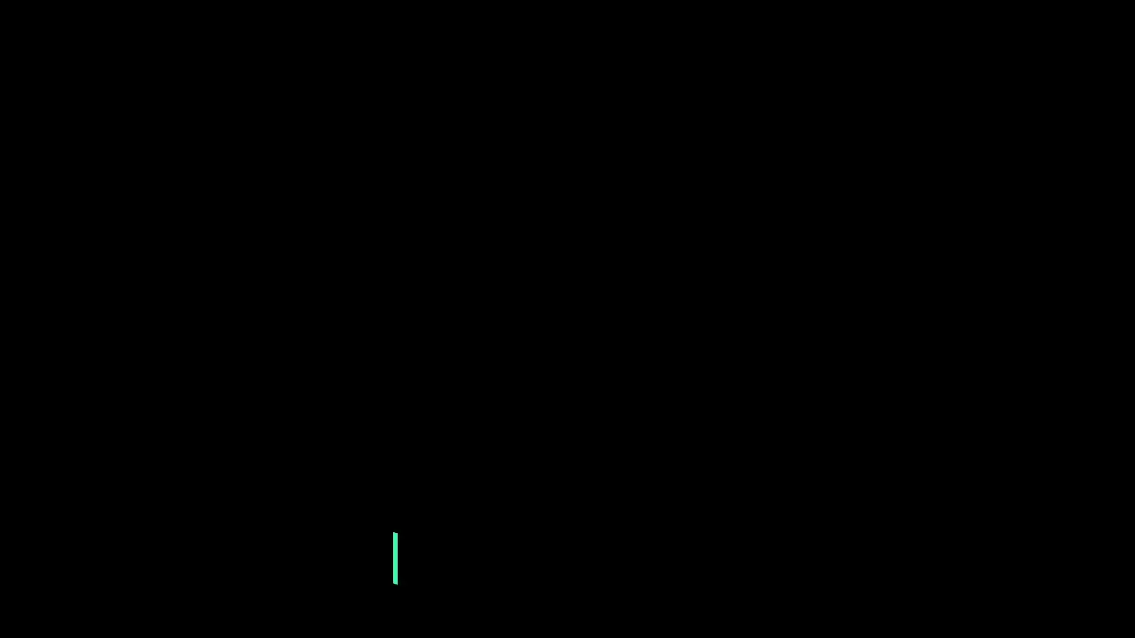